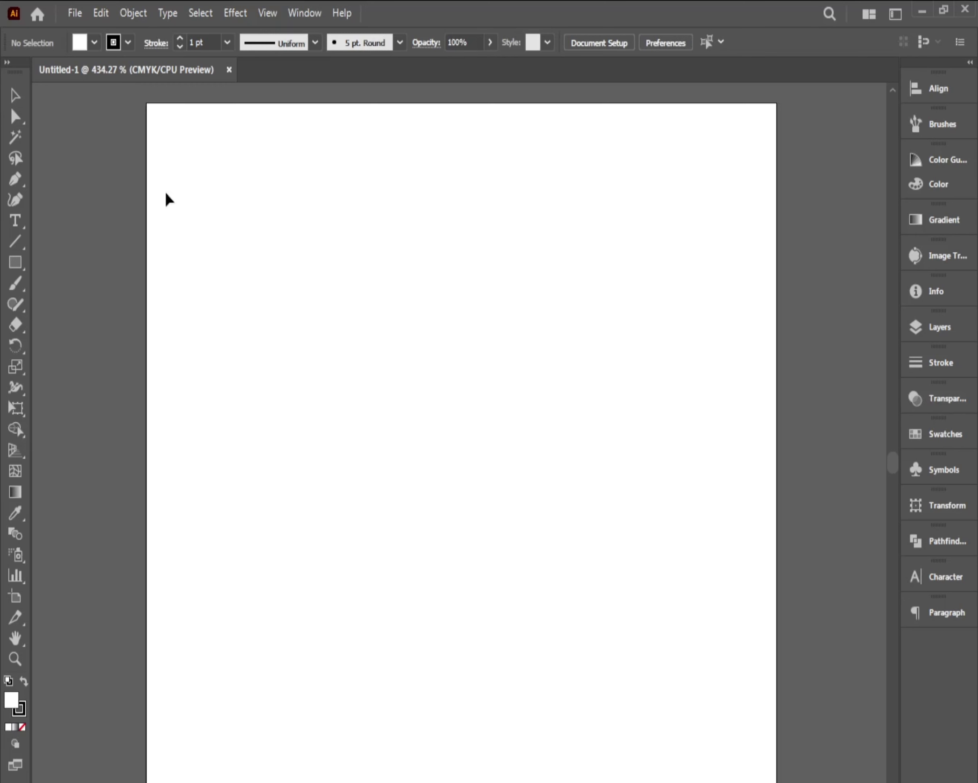
- Place the bat sketch photo into the document
click(73, 13)
click(82, 324)
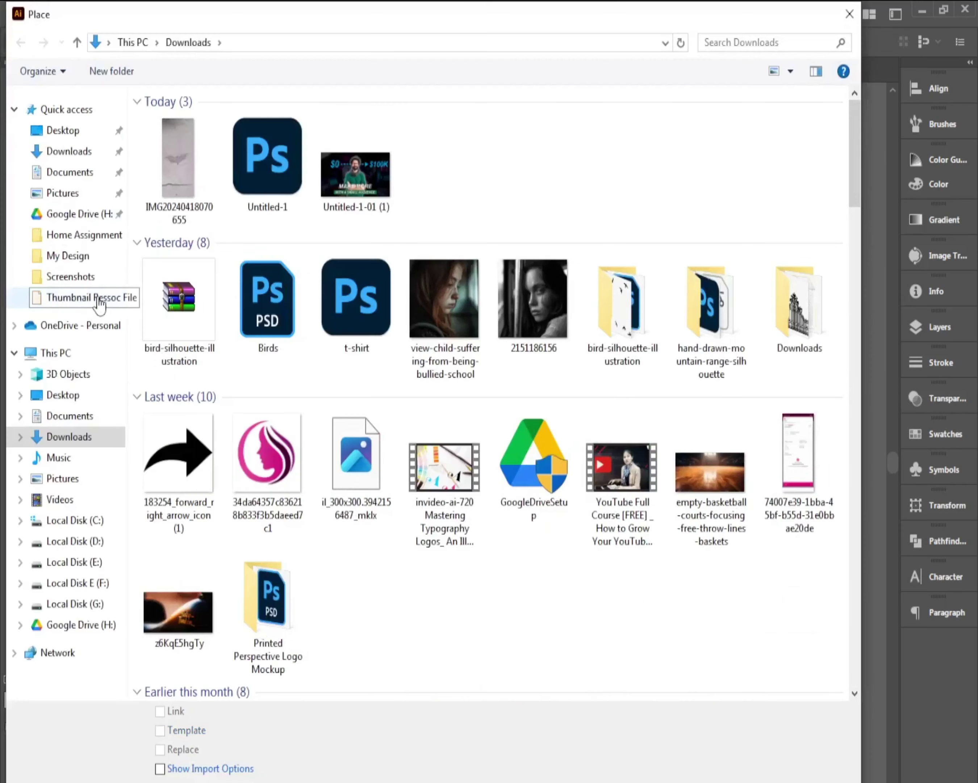
key(Escape)
click(387, 339)
- Crop the placed photo tightly around the bat drawing
click(519, 42)
scroll(531, 579, down, 5)
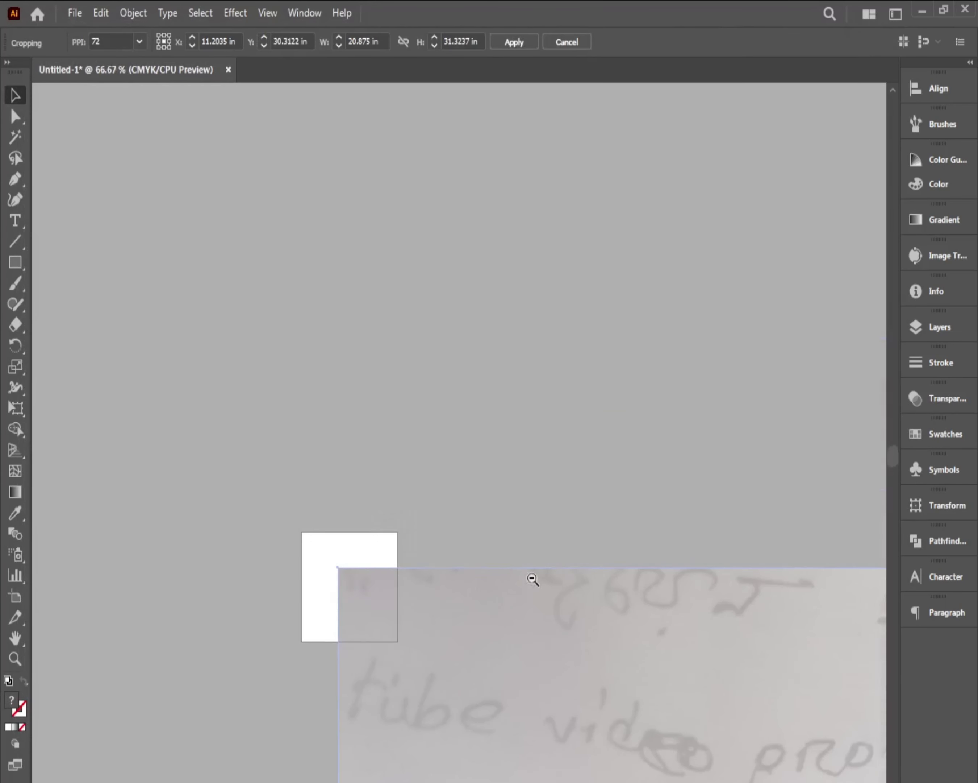
scroll(531, 579, down, 4)
drag(409, 781, 409, 583)
drag(535, 485, 517, 485)
click(514, 41)
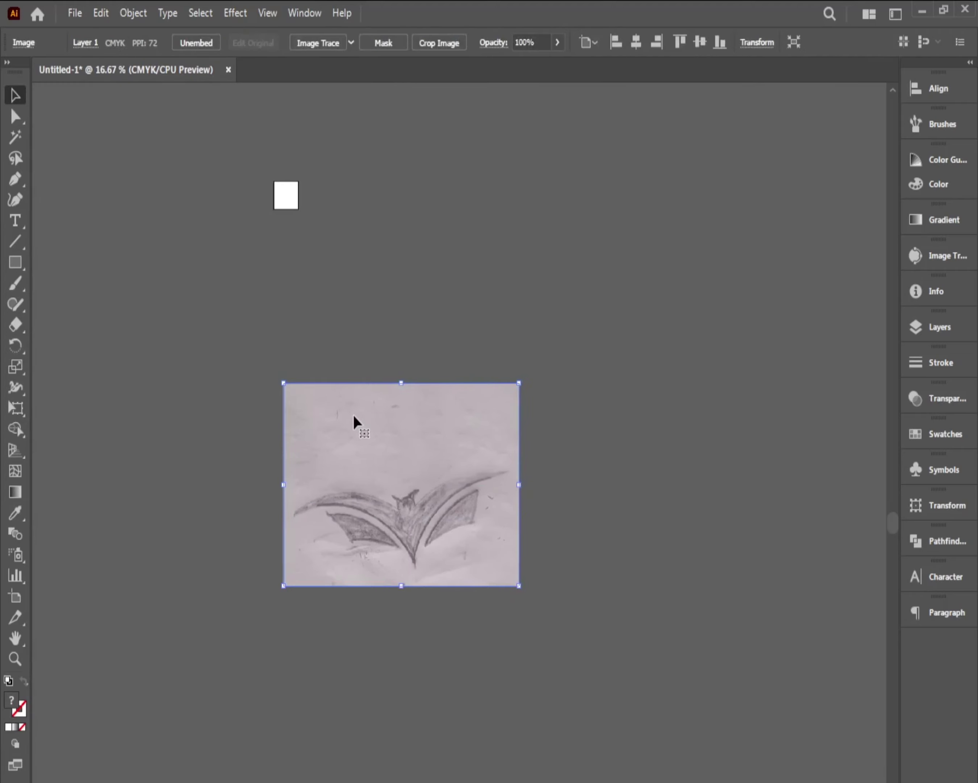
- Move and shrink the cropped sketch, then add a vertical guide through the bat's centre
drag(354, 422, 381, 263)
drag(545, 223, 469, 289)
key(ctrl+equal)
key(ctrl+equal)
key(ctrl+equal)
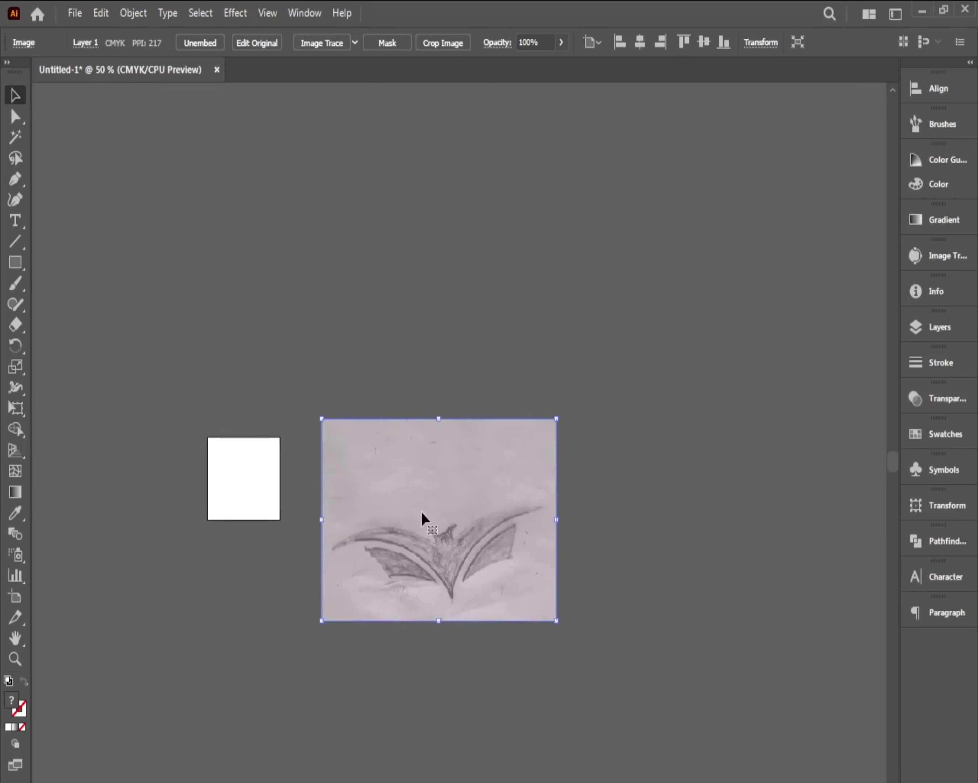
key(ctrl+equal)
key(ctrl+r)
drag(42, 426, 390, 485)
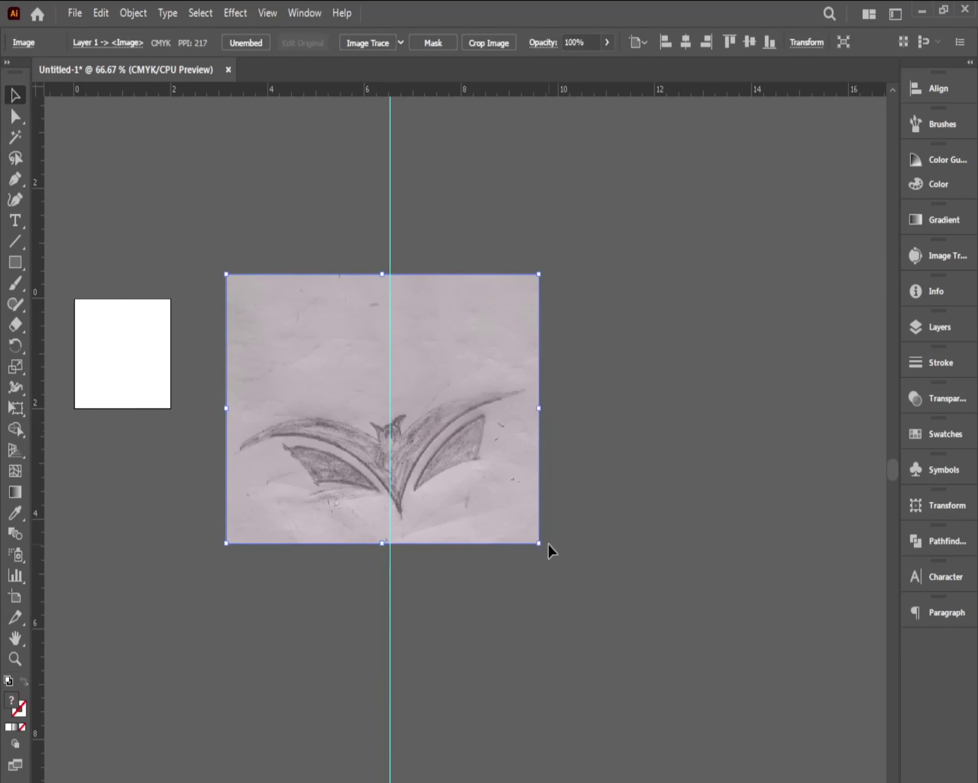
- Rotate the sketch slightly to level it and draw a large circle beside the guide
drag(550, 546, 540, 555)
click(69, 305)
drag(496, 517, 703, 761)
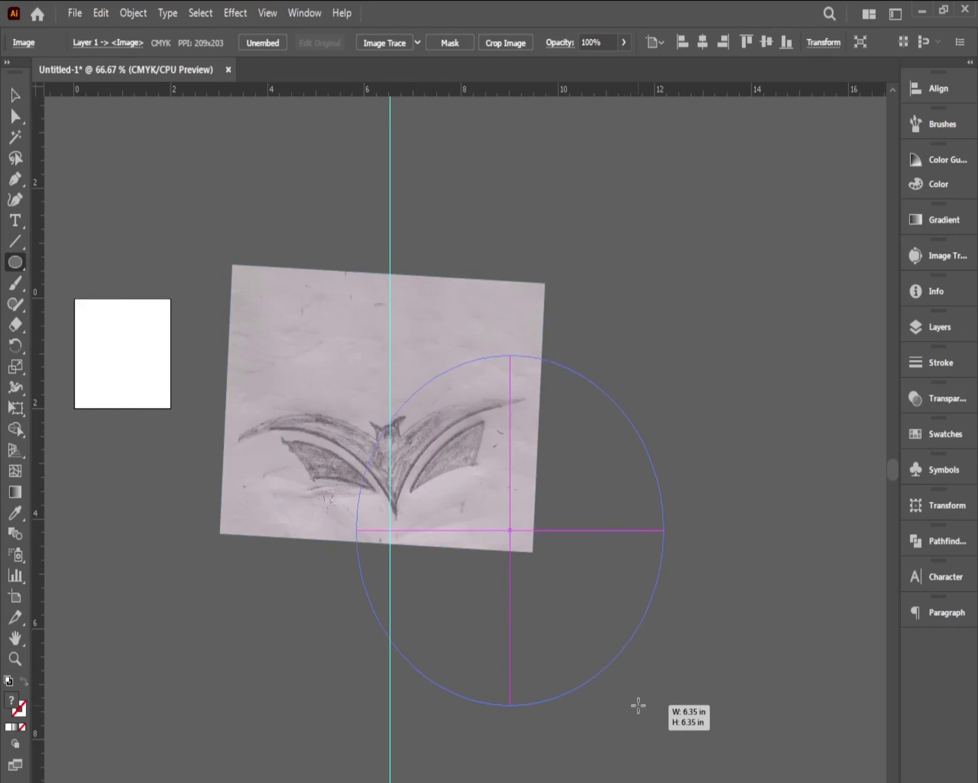
key(alt+space)
click(545, 462)
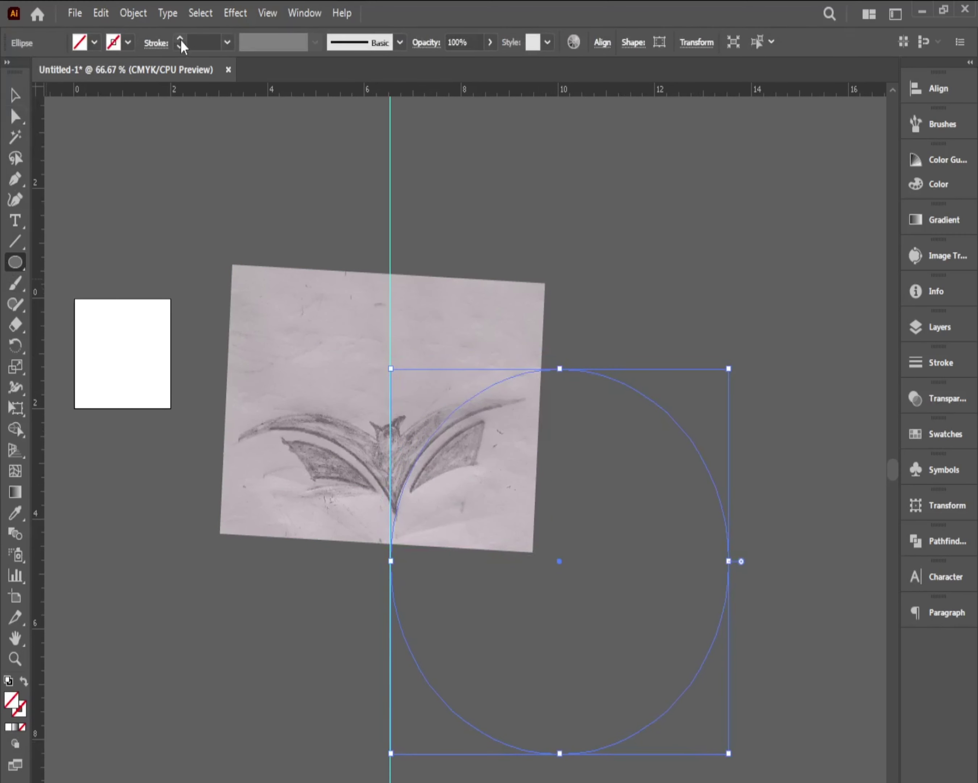
- Alt-drag a copy of the circle to the left of the guide
key(v)
click(144, 170)
click(392, 526)
key(ctrl+shift+a)
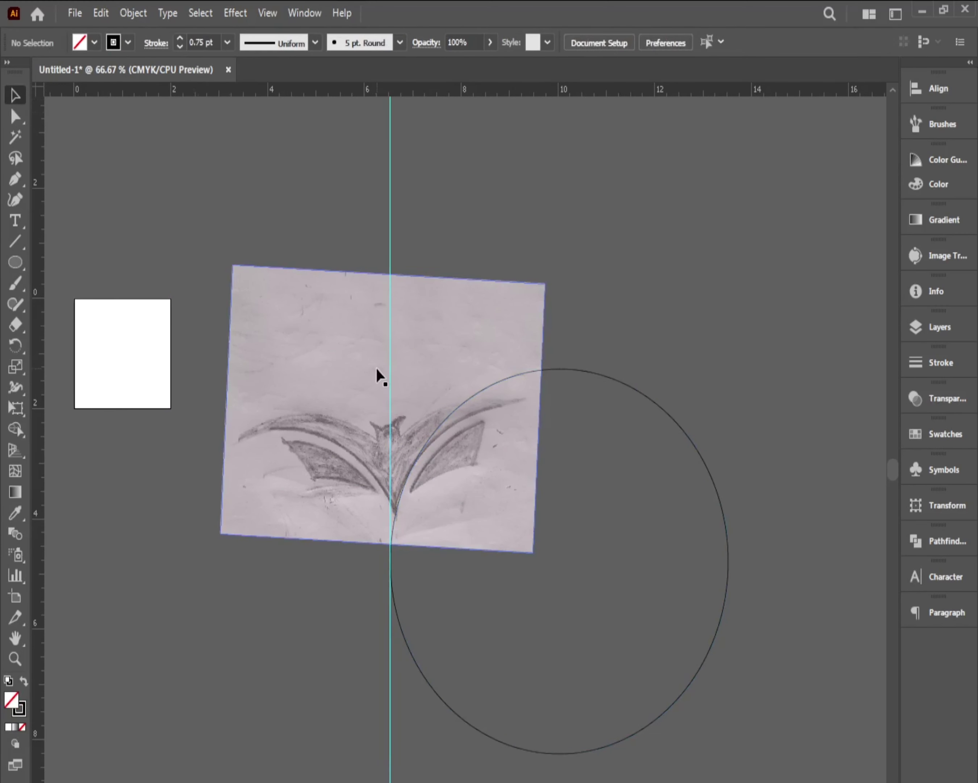
scroll(477, 510, up, 2)
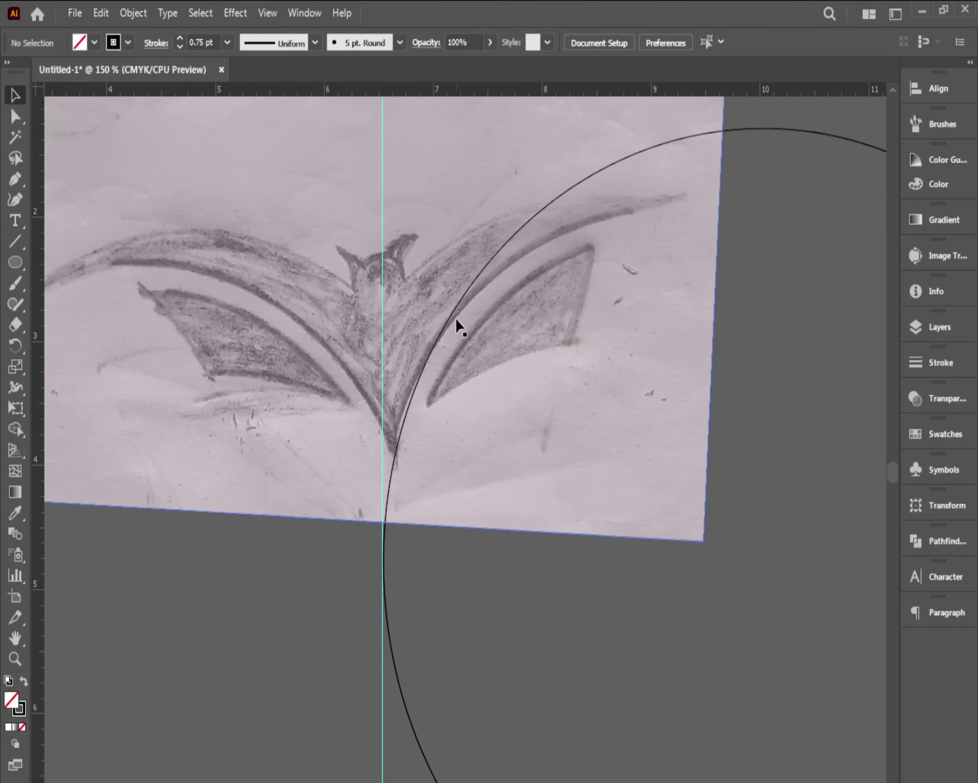
drag(453, 316, 299, 431)
key(ctrl+minus)
key(ctrl+minus)
drag(297, 221, 618, 455)
- Align both circles to the same height using the Align panel
click(649, 301)
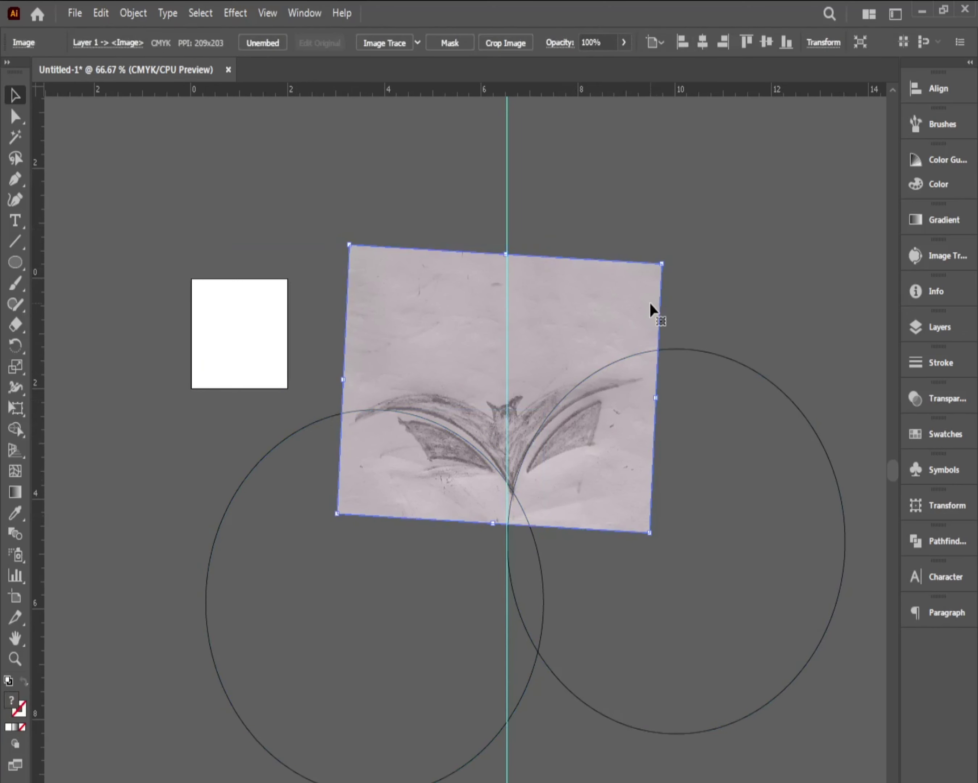
key(ctrl+2)
key(ctrl+a)
key(shift+F7)
click(858, 126)
click(624, 236)
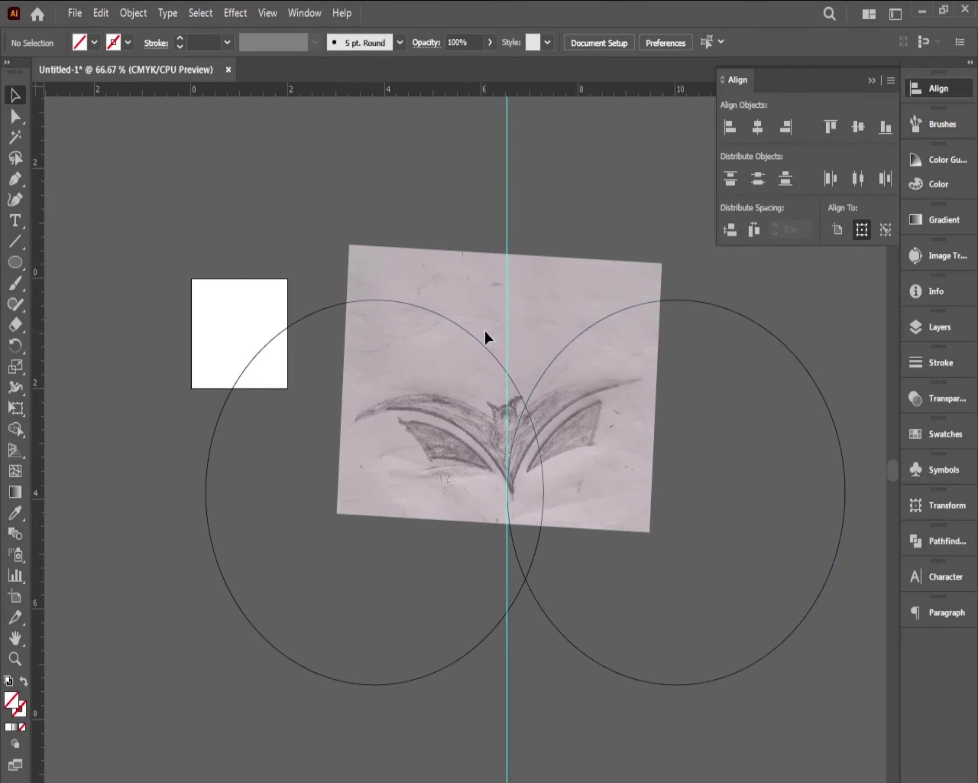
- Lower both circles together below the bat's body
drag(517, 571, 522, 576)
drag(525, 579, 513, 656)
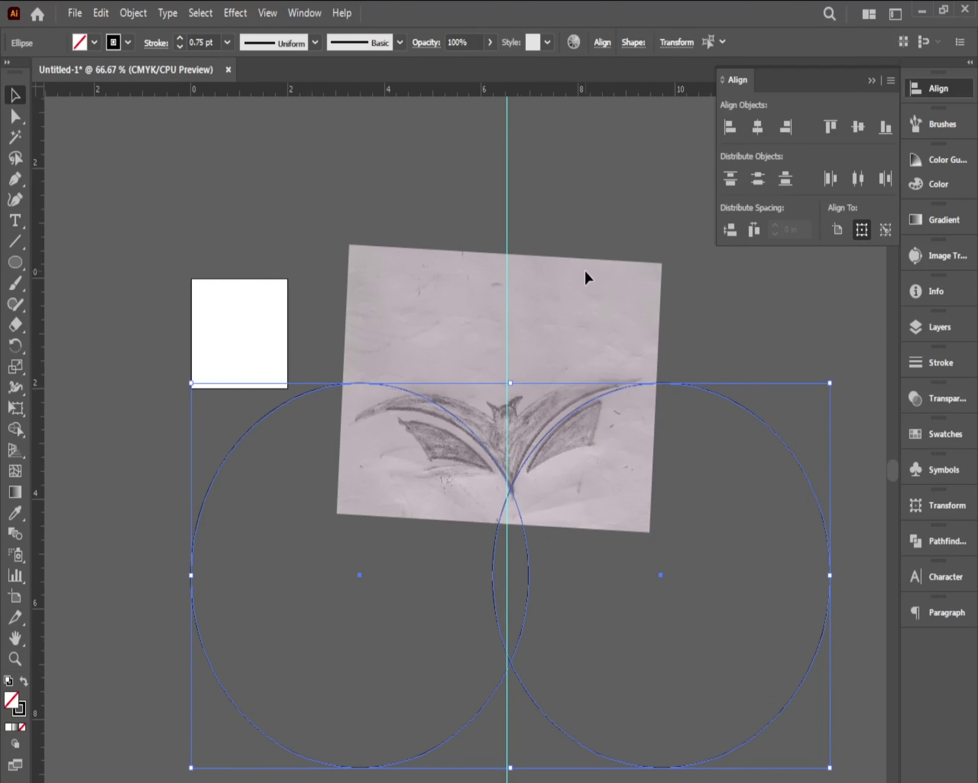
click(520, 485)
- Alt-drag a slightly offset copy of each circle, then draw a new circle
drag(703, 391, 709, 396)
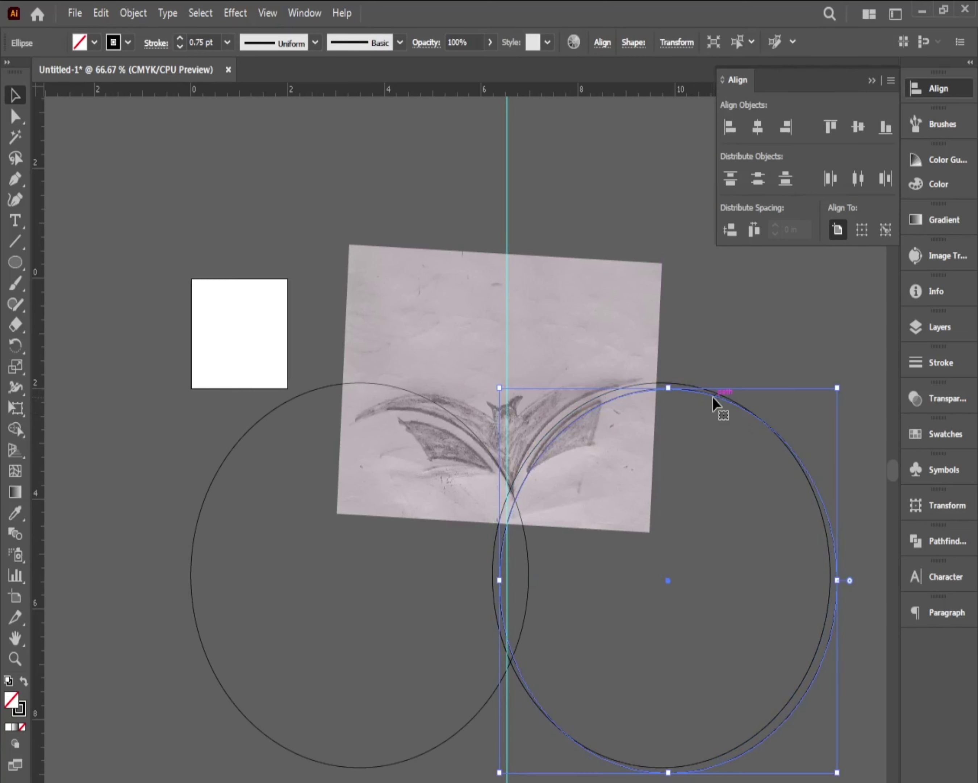
click(475, 439)
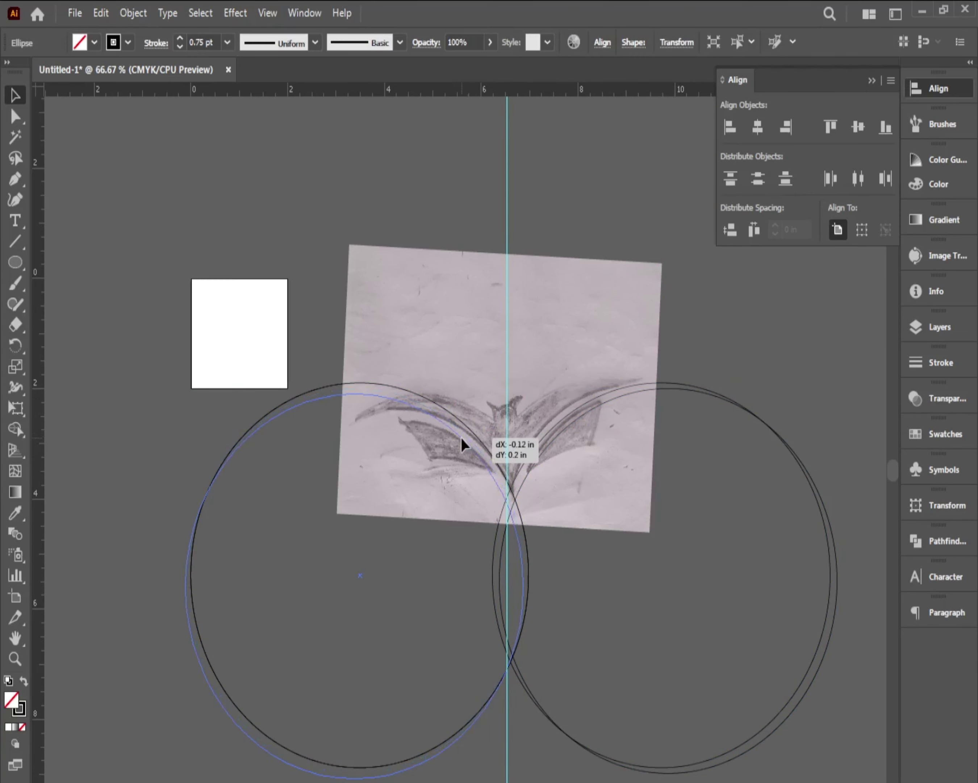
mouse_move(468, 427)
mouse_down()
mouse_move(465, 435)
mouse_move(465, 416)
mouse_up()
scroll(471, 449, up, 3)
click(444, 265)
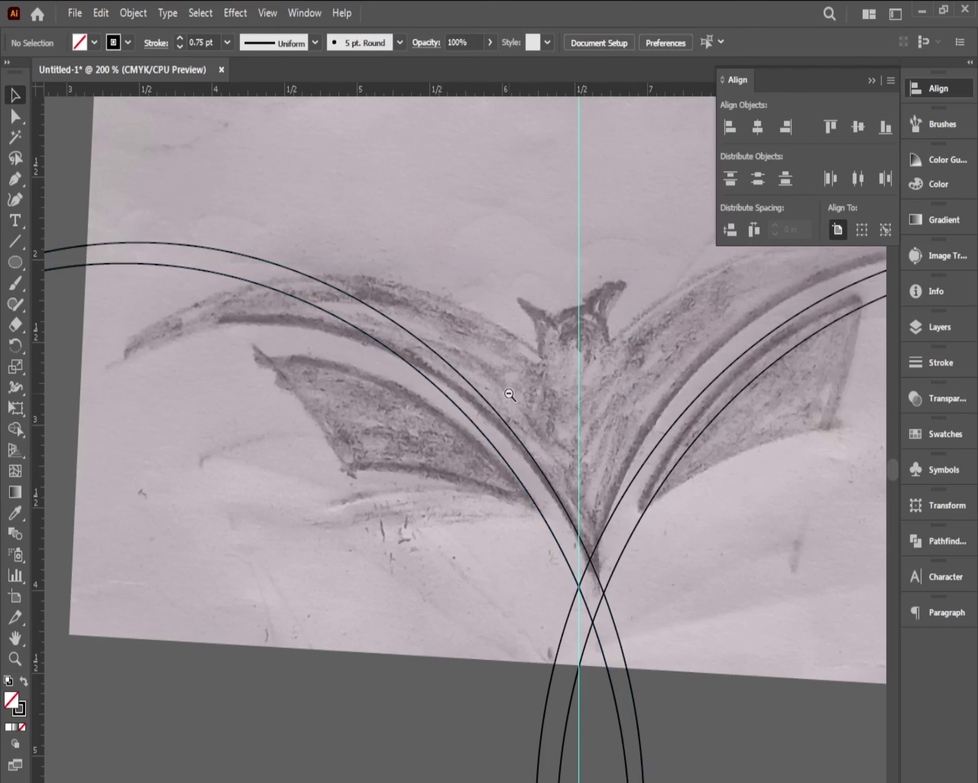
scroll(480, 476, down, 3)
scroll(470, 502, up, 2)
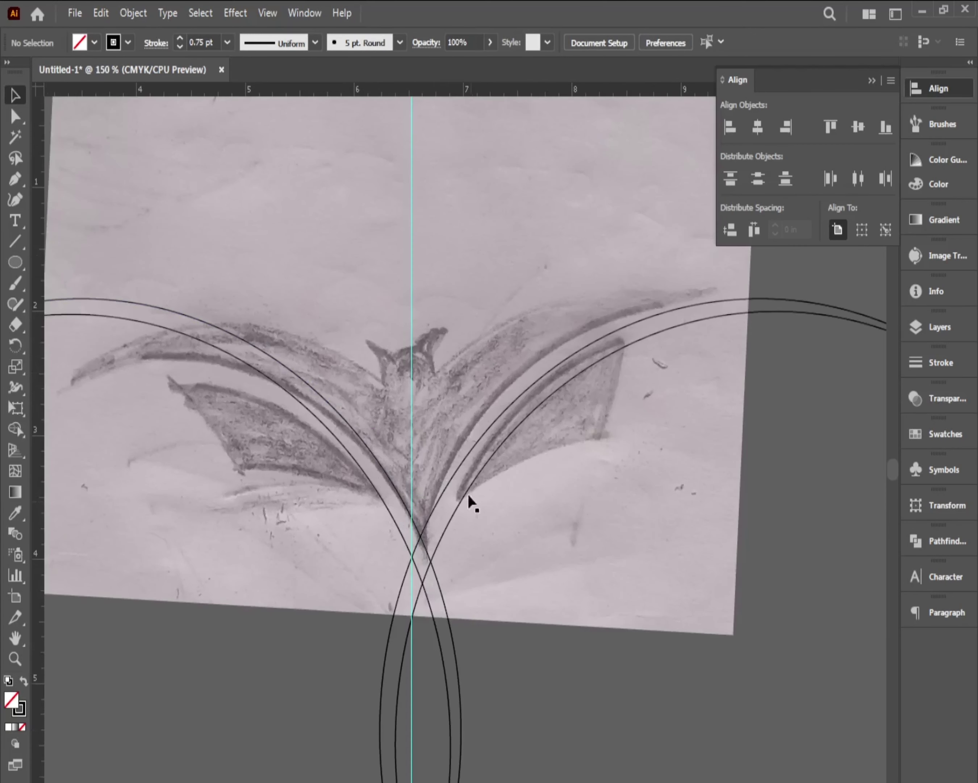
key(l)
drag(469, 503, 682, 433)
- Confirm the new circle's size and move it onto the lower right wing
click(546, 386)
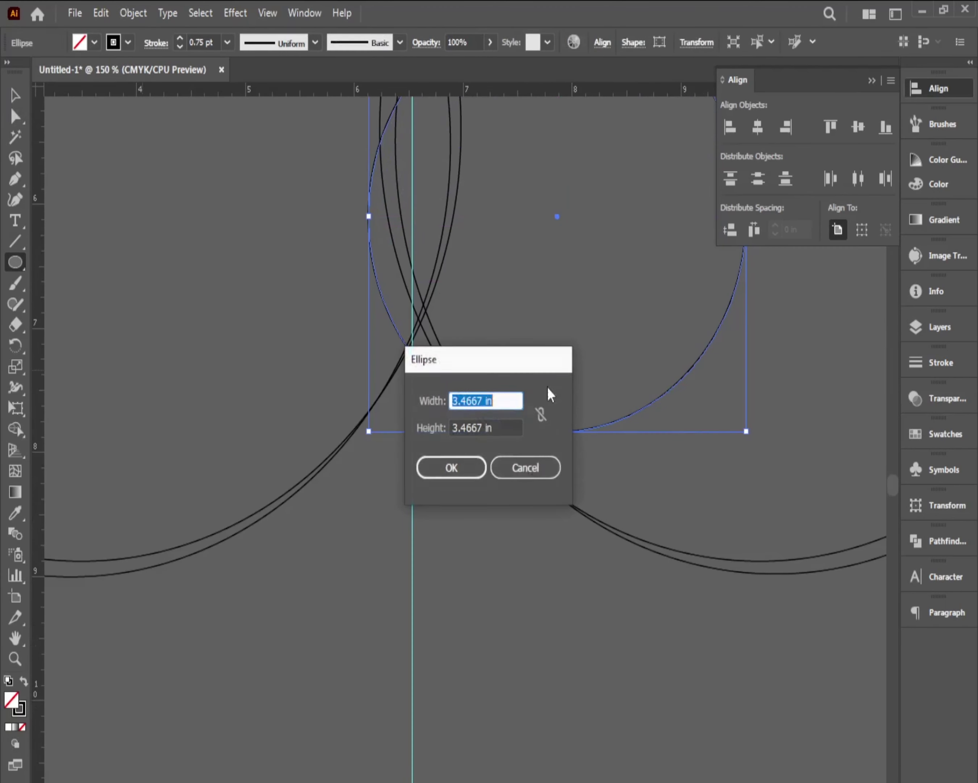
key(Return)
key(v)
scroll(501, 525, up, 3)
mouse_move(502, 525)
mouse_down()
mouse_move(516, 391)
mouse_move(597, 389)
mouse_up()
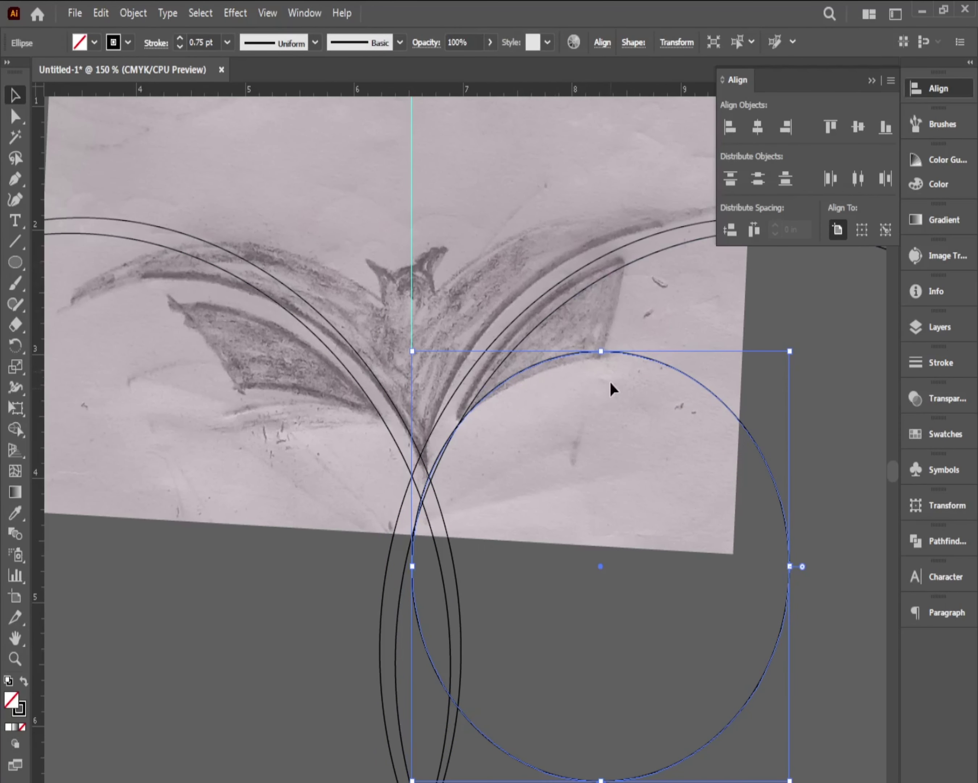
scroll(612, 388, right, 5)
scroll(612, 388, down, 1)
drag(507, 404, 682, 257)
click(694, 347)
- Position smaller circles along the lower left and right wing edges, undoing one wrong move
scroll(506, 437, left, 5)
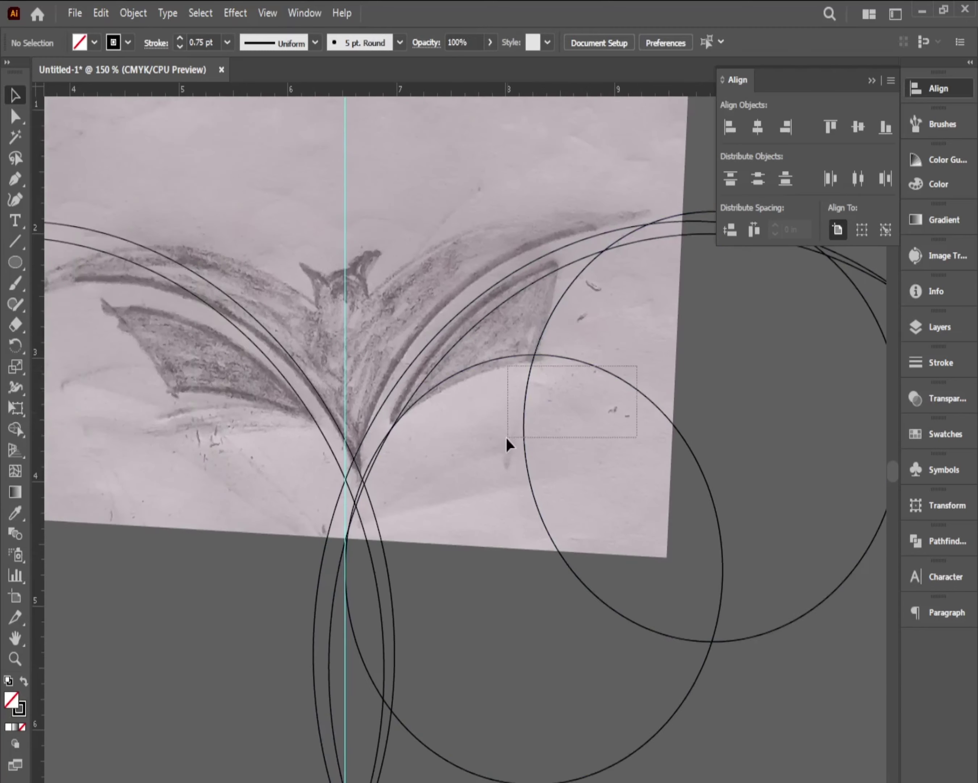
mouse_move(530, 362)
mouse_down()
mouse_move(394, 490)
mouse_move(155, 425)
mouse_up()
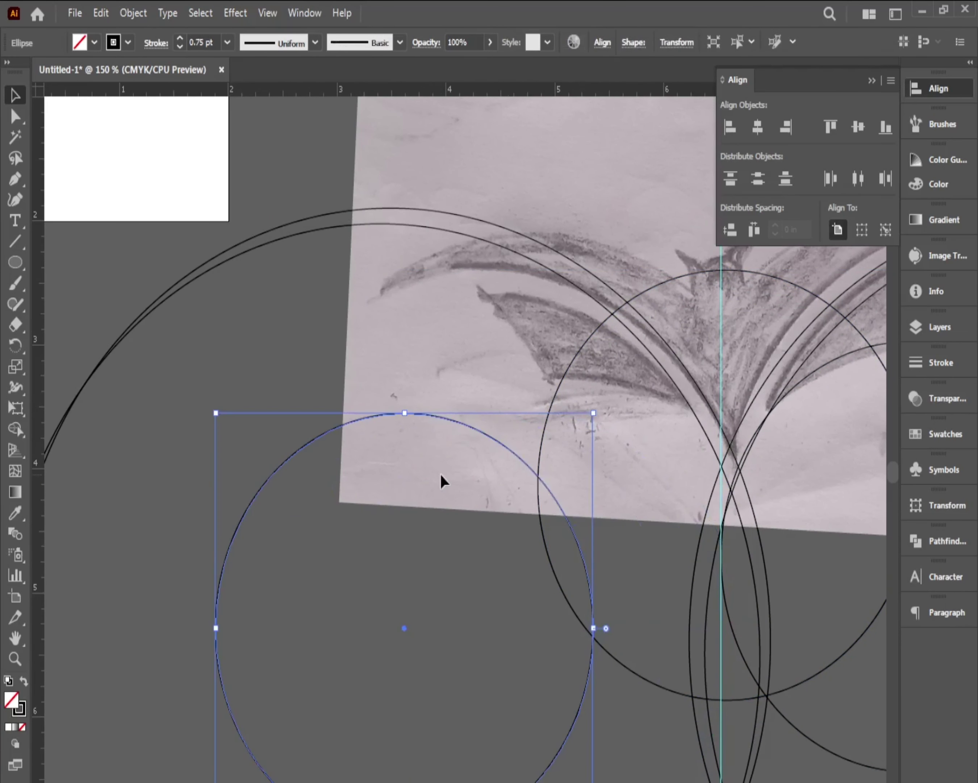
mouse_move(649, 651)
mouse_down()
mouse_move(430, 736)
mouse_move(501, 777)
mouse_up()
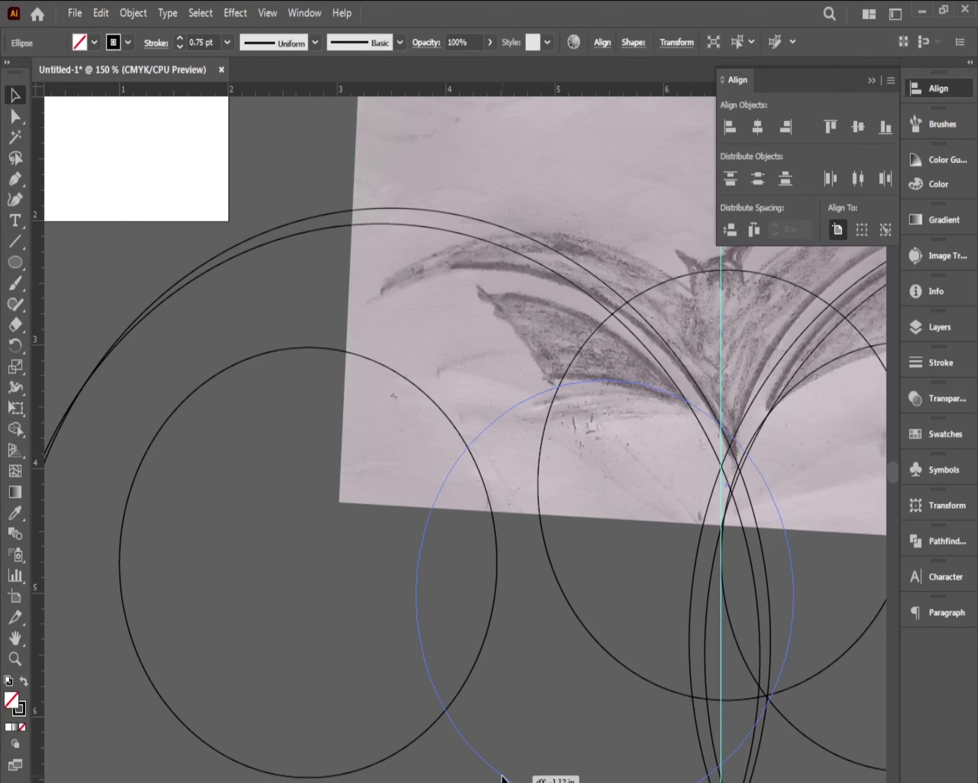
drag(240, 358, 306, 232)
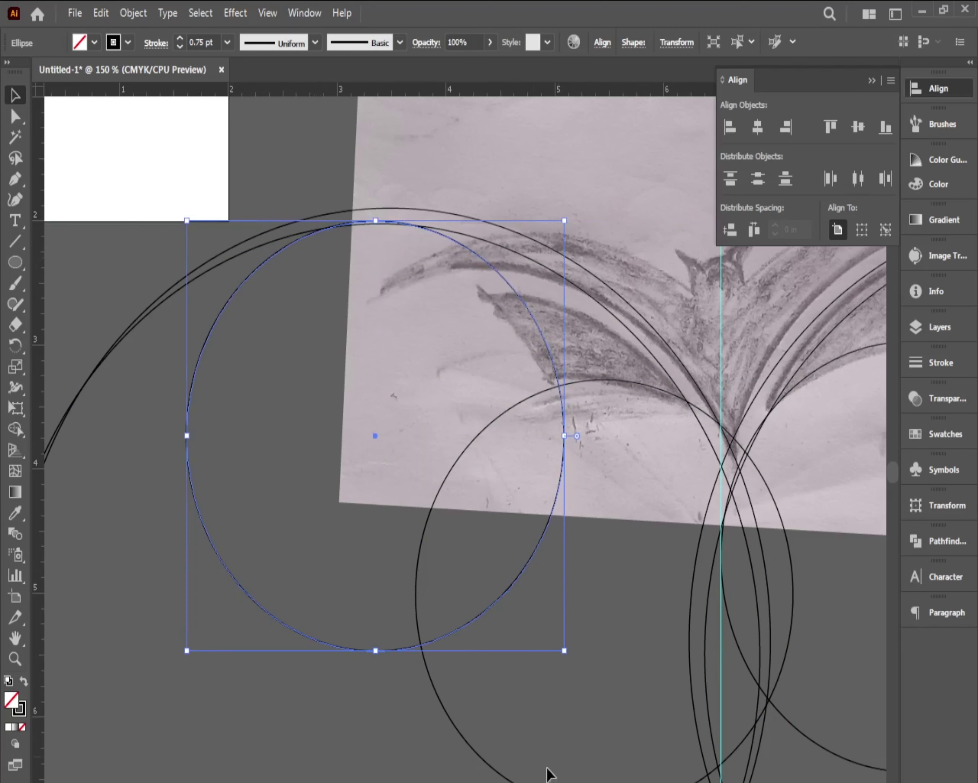
drag(547, 774, 473, 752)
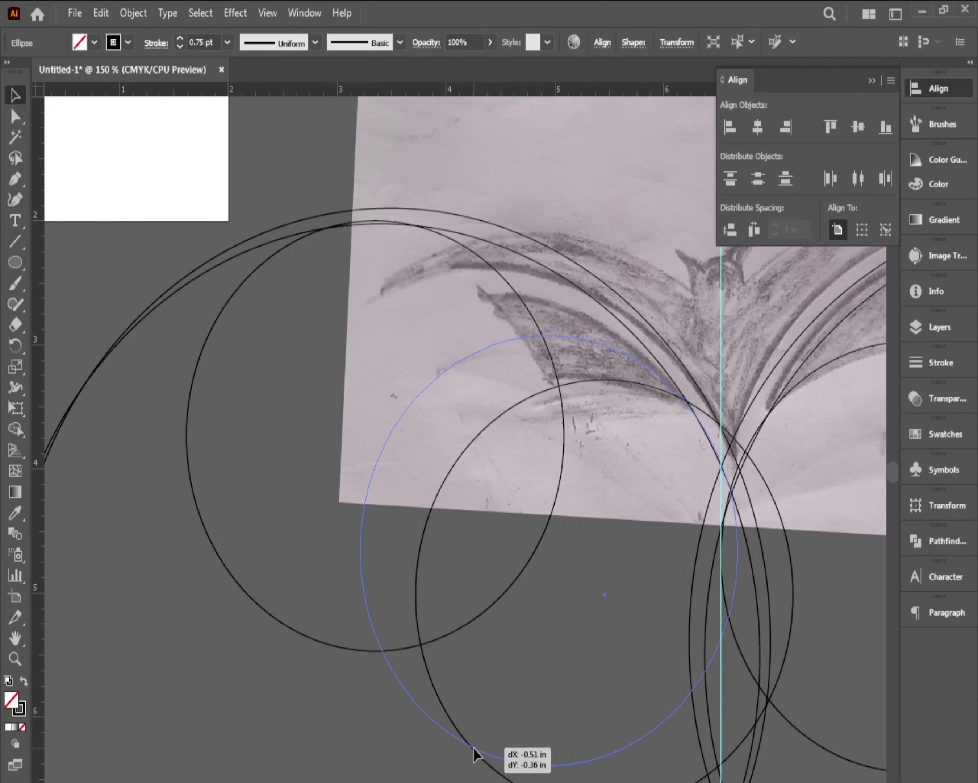
scroll(517, 628, up, 3)
scroll(608, 368, up, 1)
click(452, 209)
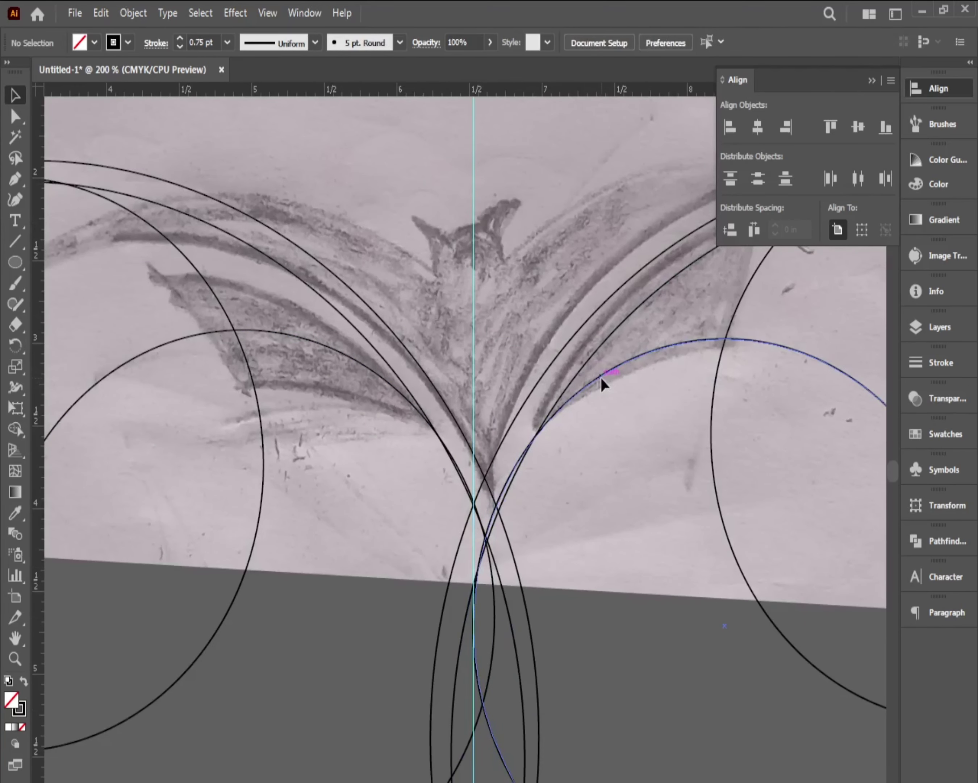
drag(600, 376, 574, 413)
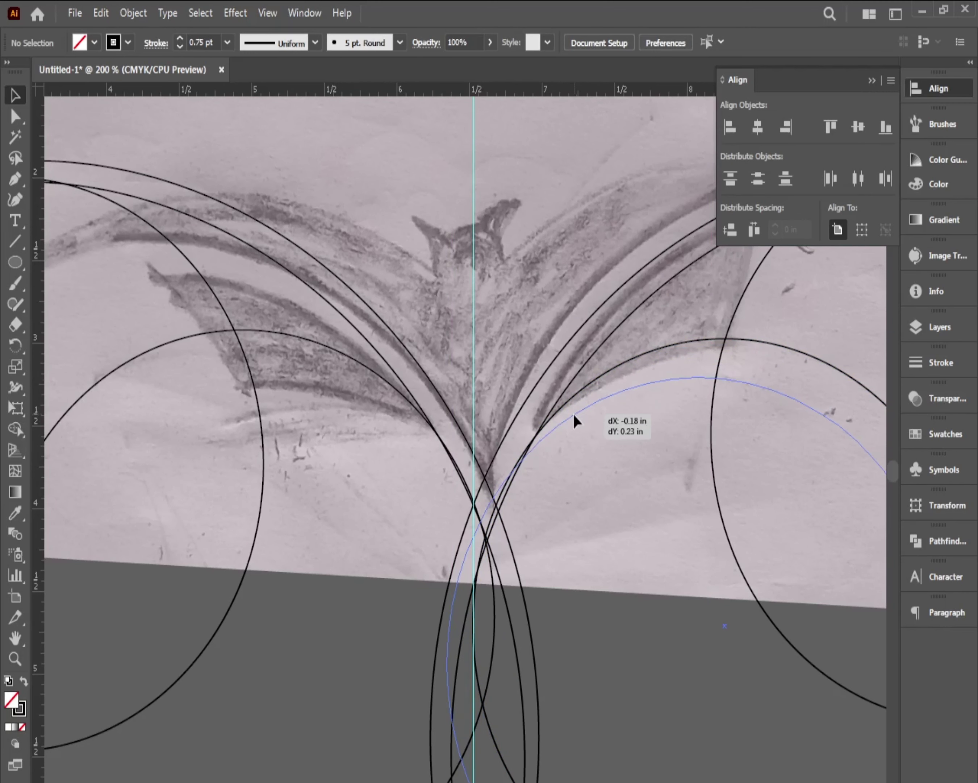
click(373, 590)
key(ctrl+z)
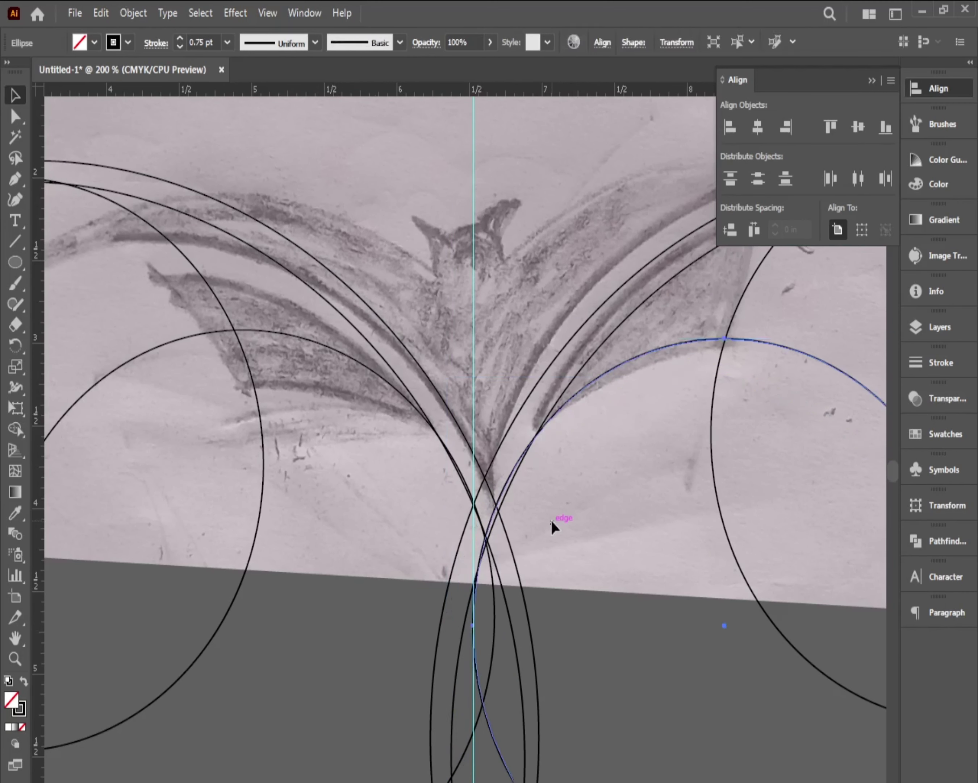
- Add a horizontal guide level with the tops of the bat's ears
mouse_move(537, 92)
mouse_down()
mouse_move(516, 427)
mouse_move(386, 283)
mouse_up()
scroll(444, 453, up, 3)
drag(168, 323, 202, 326)
click(202, 224)
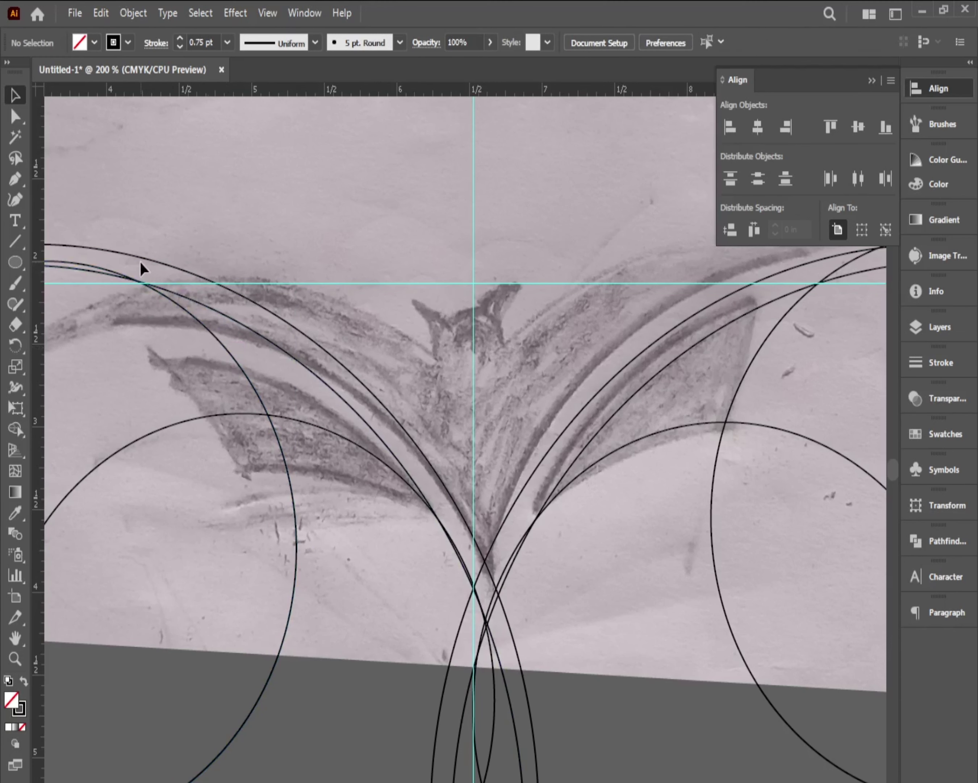
- Draw a large left wing circle edged on the guide and copy it to the right wing
click(398, 425)
key(l)
key(ctrl+minus)
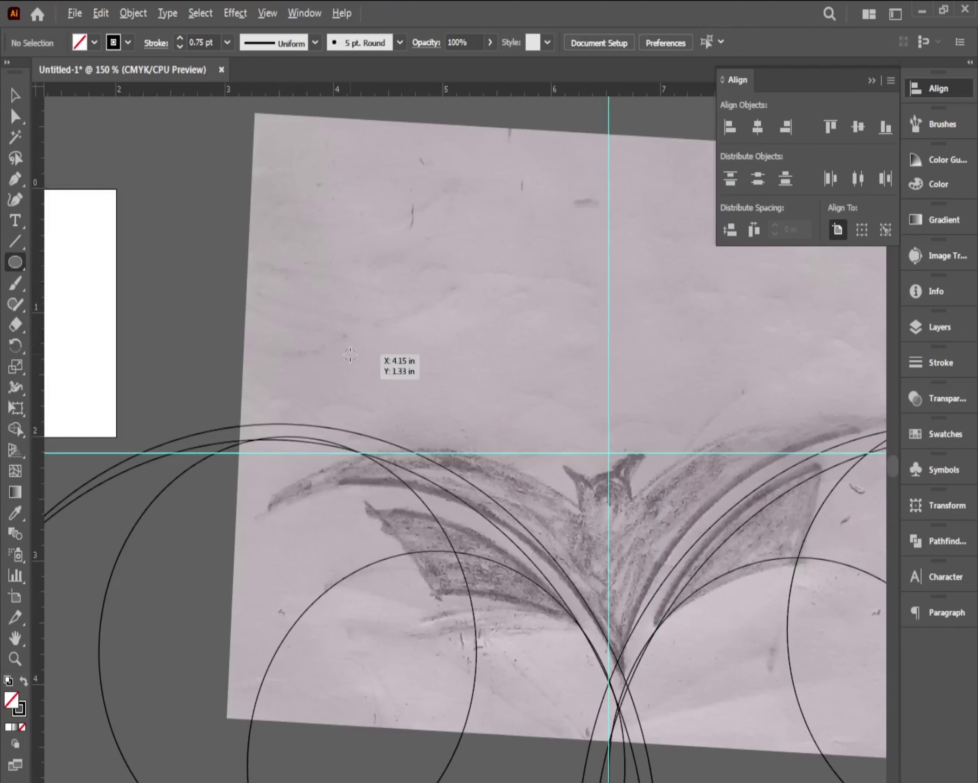
mouse_move(366, 331)
mouse_down()
mouse_move(516, 726)
mouse_move(330, 383)
mouse_move(317, 382)
mouse_up()
scroll(515, 726, down, 5)
key(ctrl+minus)
key(v)
click(386, 341)
drag(417, 342, 404, 343)
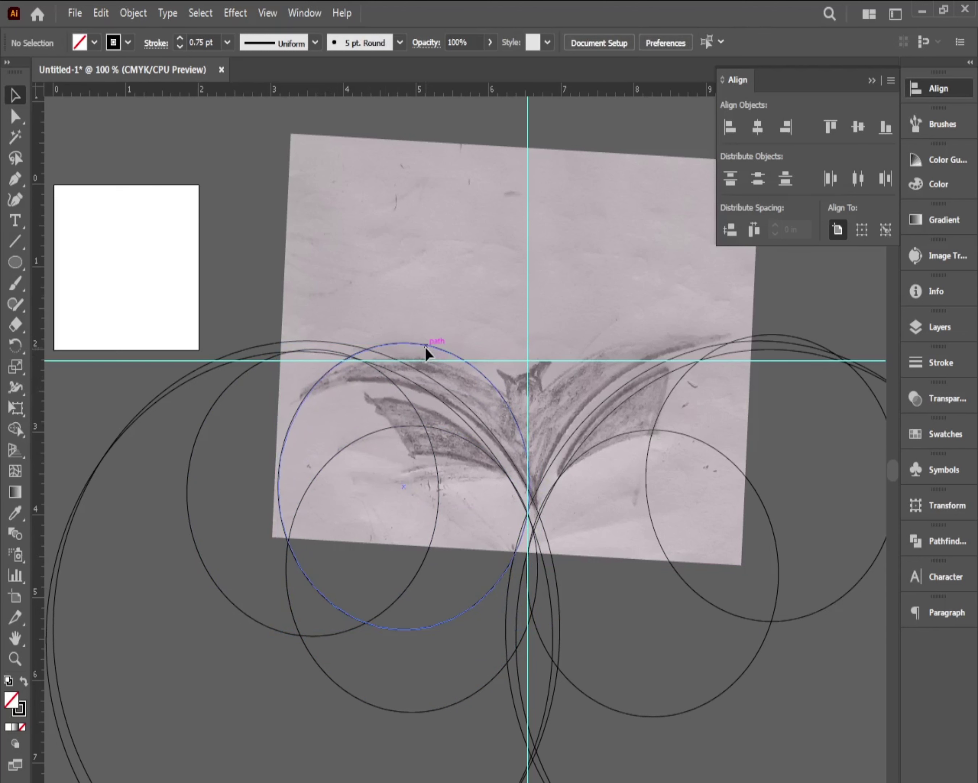
drag(530, 629, 583, 690)
mouse_move(462, 315)
mouse_down()
mouse_move(457, 341)
mouse_move(521, 360)
mouse_move(735, 341)
mouse_up()
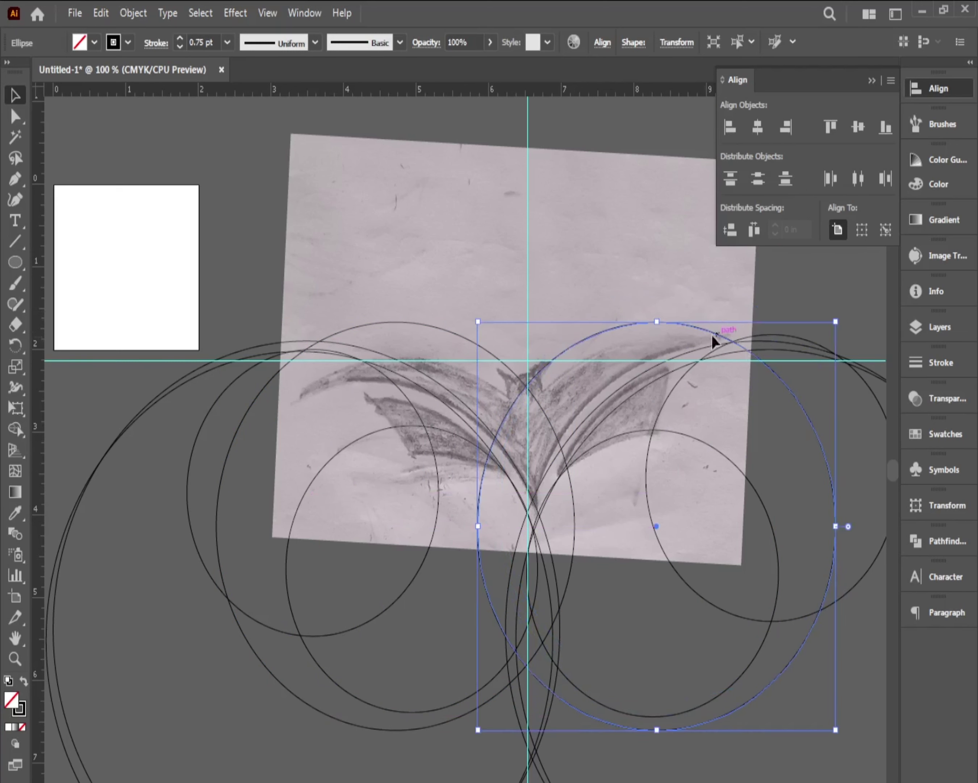
click(717, 339)
- Draw a small head circle and enlarge it around its centre
click(575, 344)
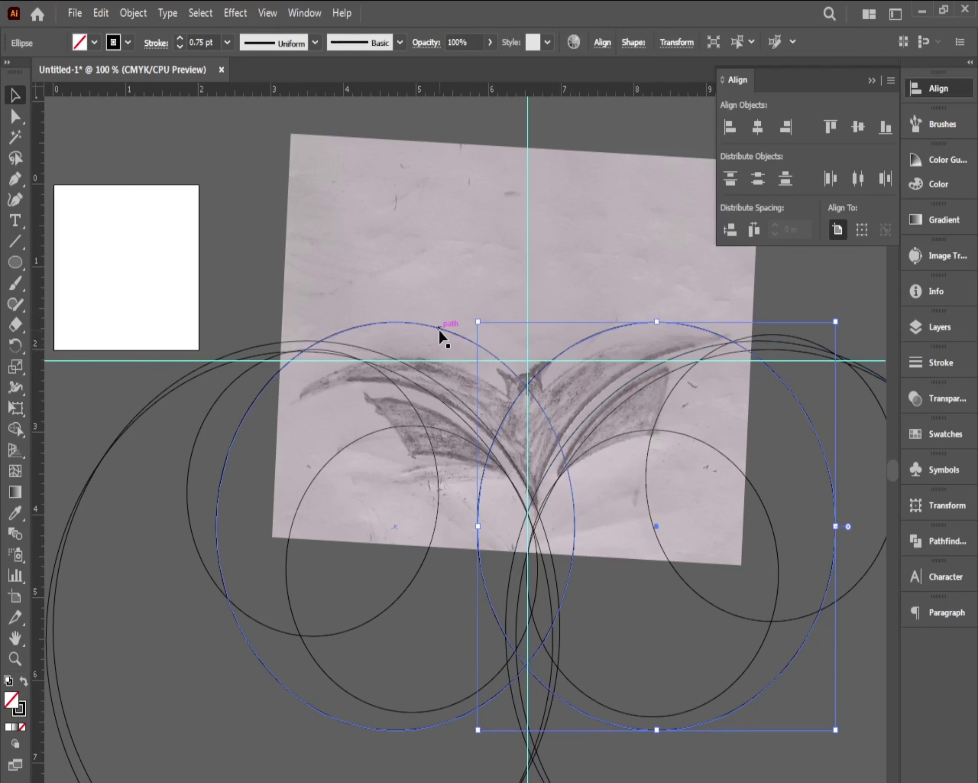
shift+click(481, 343)
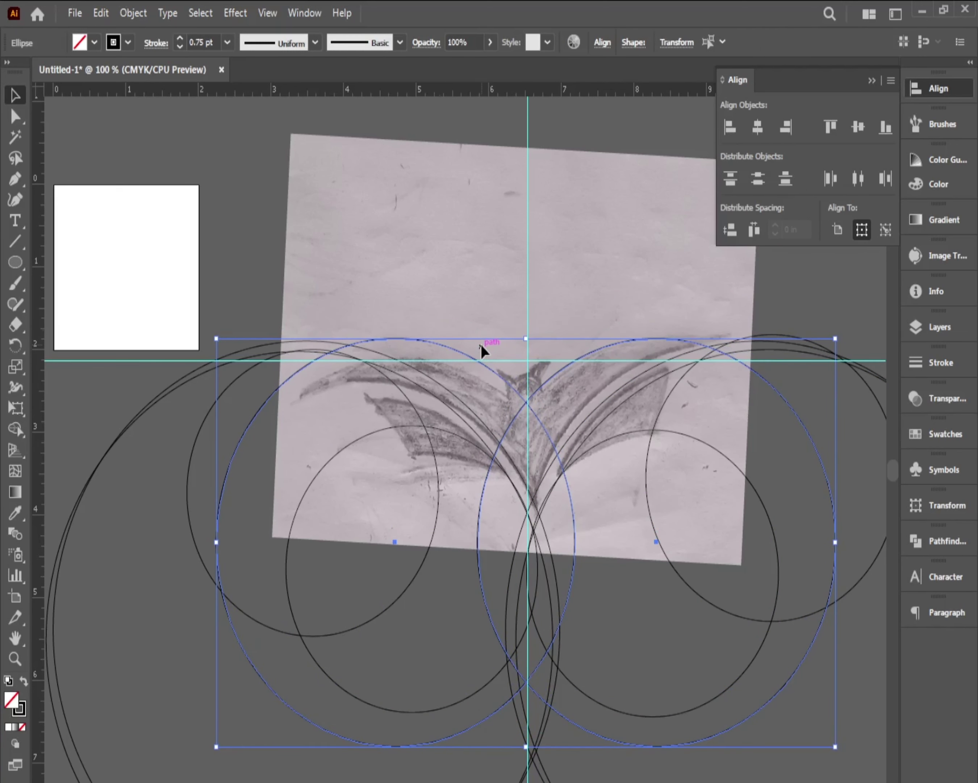
click(487, 323)
key(l)
mouse_move(345, 221)
mouse_down()
mouse_move(389, 269)
mouse_move(538, 374)
mouse_up()
key(v)
click(545, 376)
key(ctrl+plus)
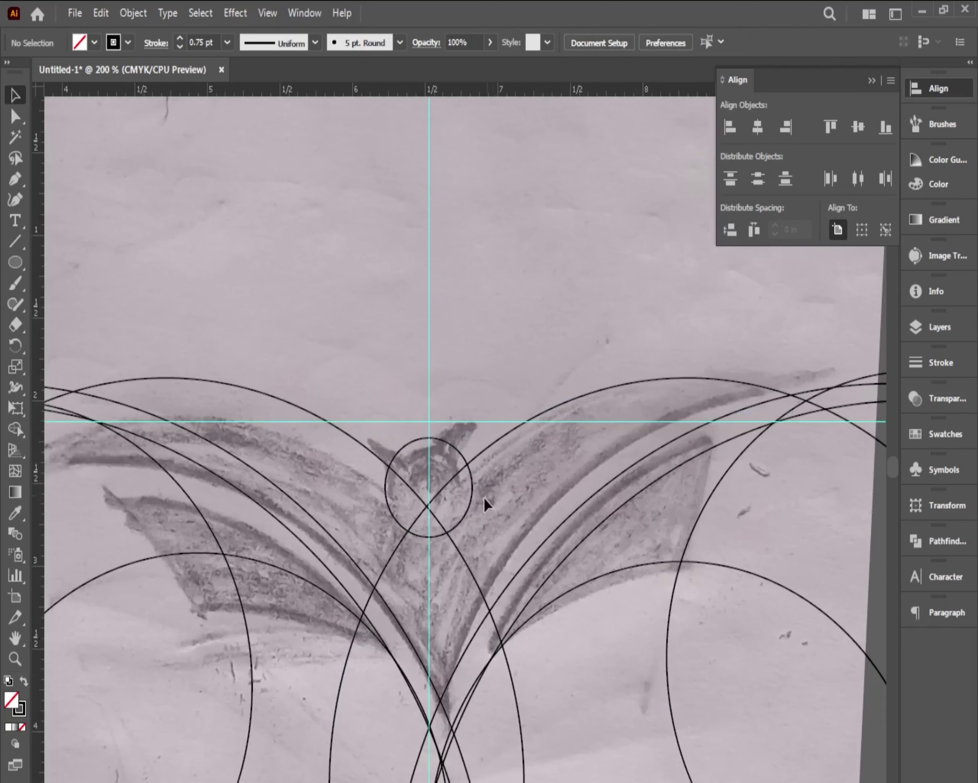
drag(474, 525, 486, 553)
click(409, 441)
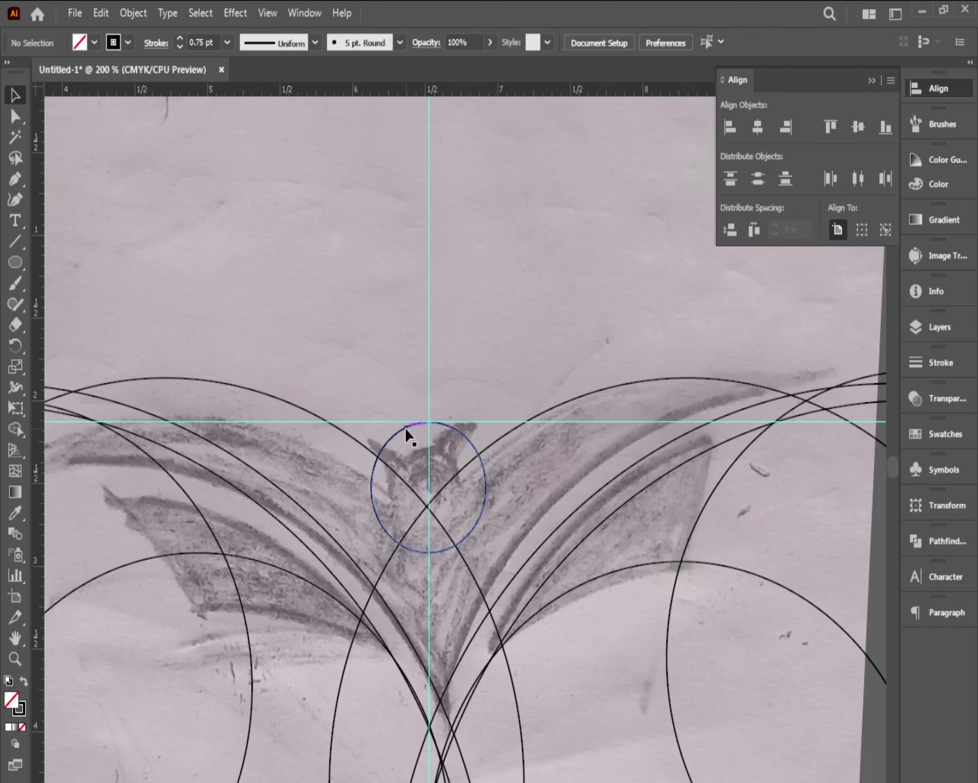
- Copy the head circle, scale it to about 2.11 in, and seat it just above the head
ctrl+alt+click(499, 438)
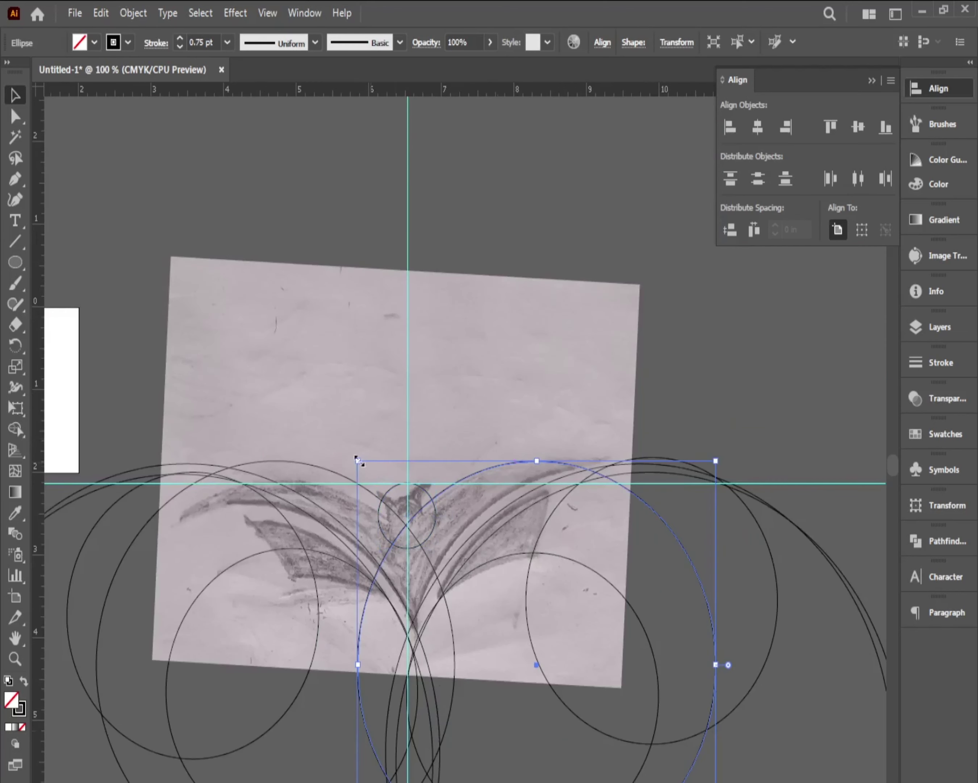
shift+click(325, 459)
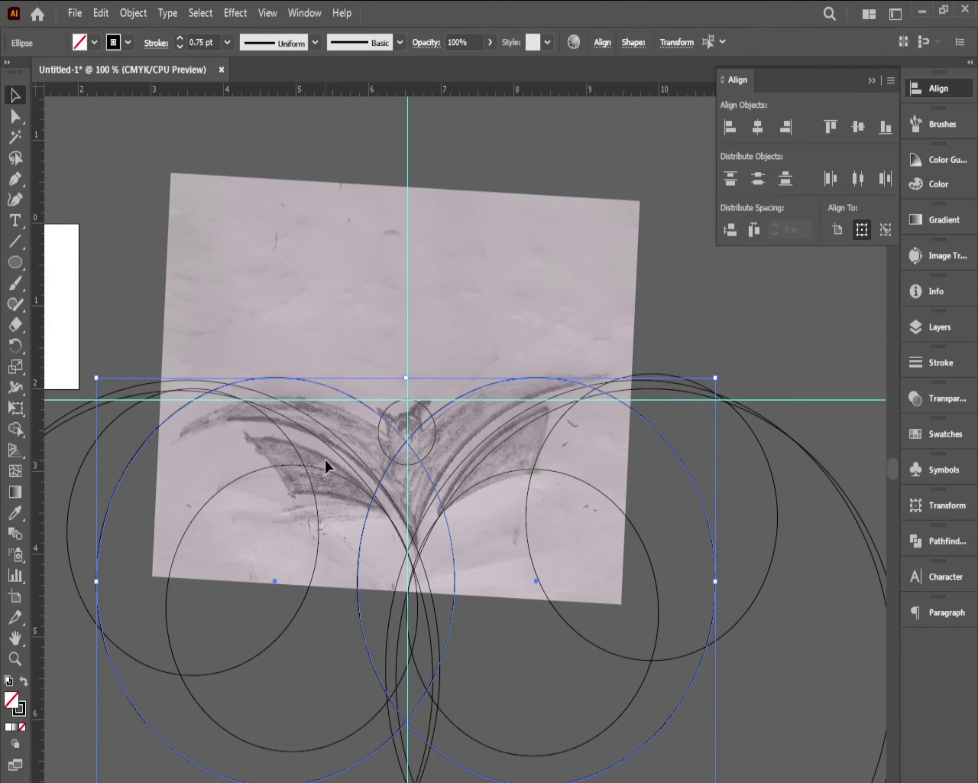
click(338, 394)
key(ctrl+plus)
key(ctrl+plus)
key(ctrl+plus)
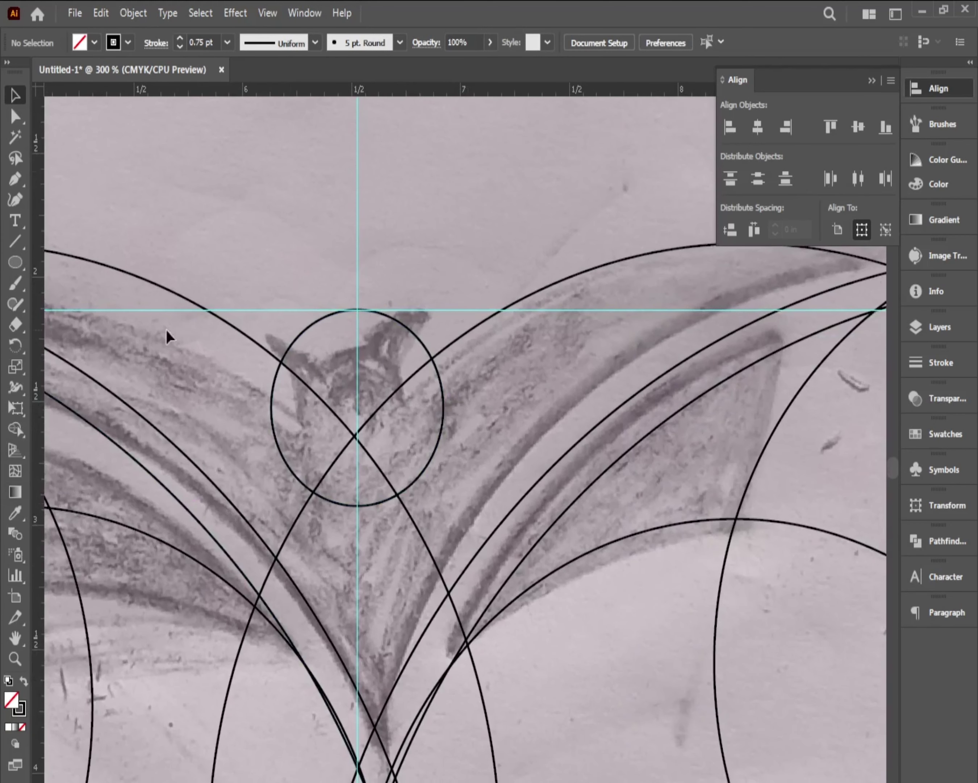
mouse_move(437, 370)
mouse_down()
mouse_move(585, 357)
mouse_move(579, 350)
mouse_up()
drag(516, 388, 493, 262)
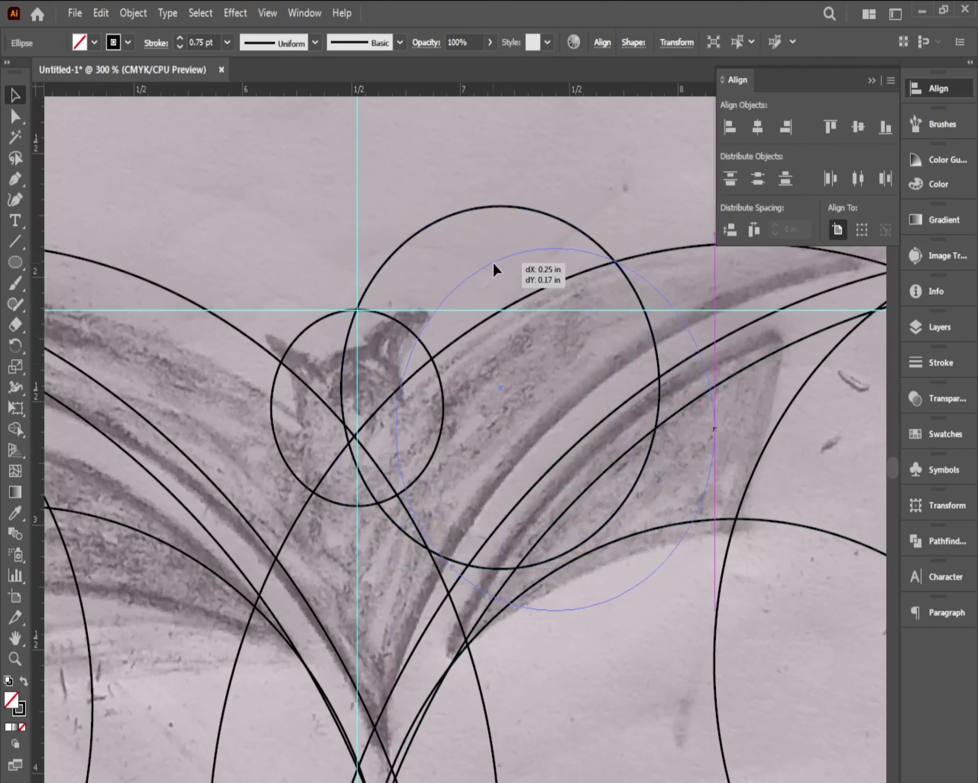
mouse_move(706, 627)
mouse_down()
mouse_move(668, 476)
mouse_move(574, 208)
mouse_up()
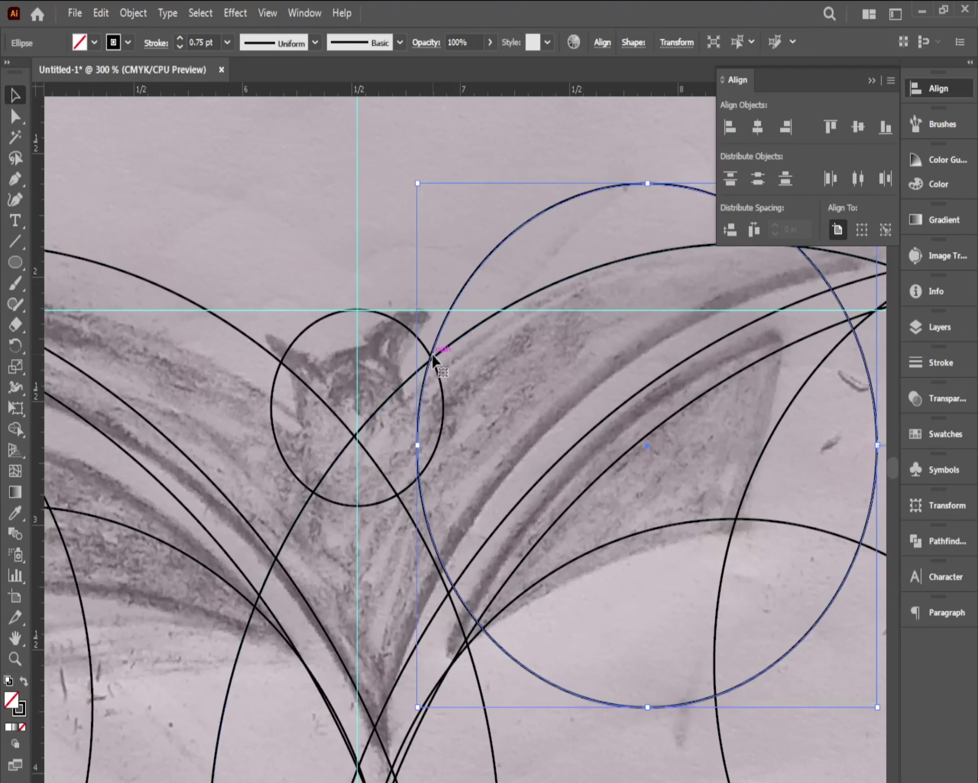
drag(431, 353, 457, 292)
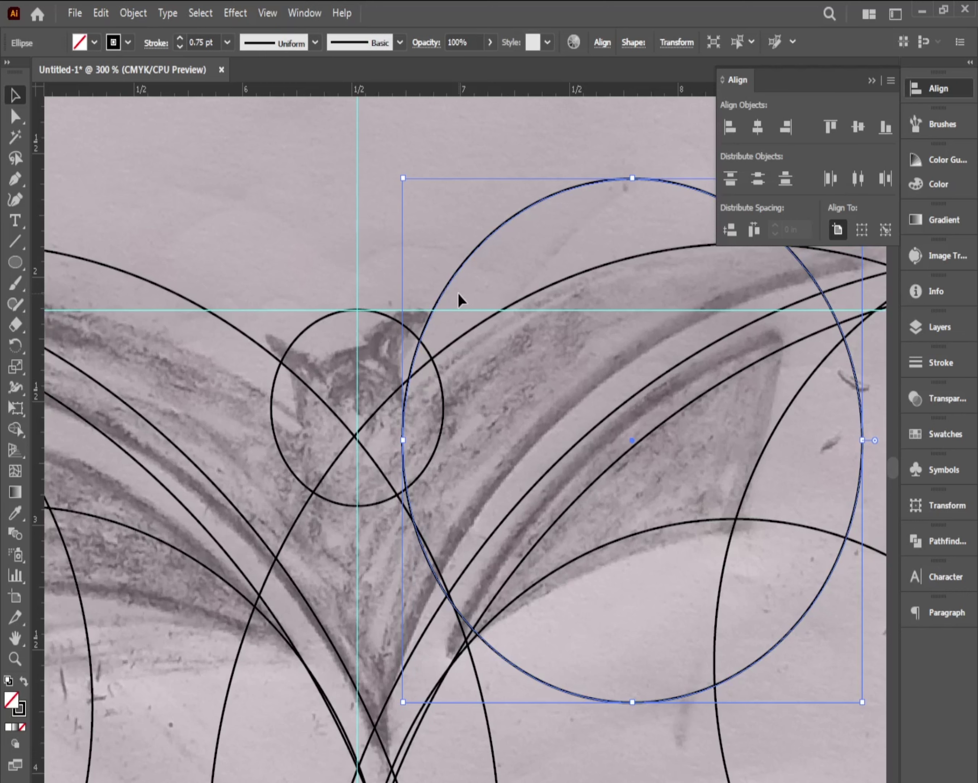
drag(580, 185, 257, 265)
scroll(361, 344, down, 4)
drag(484, 509, 448, 529)
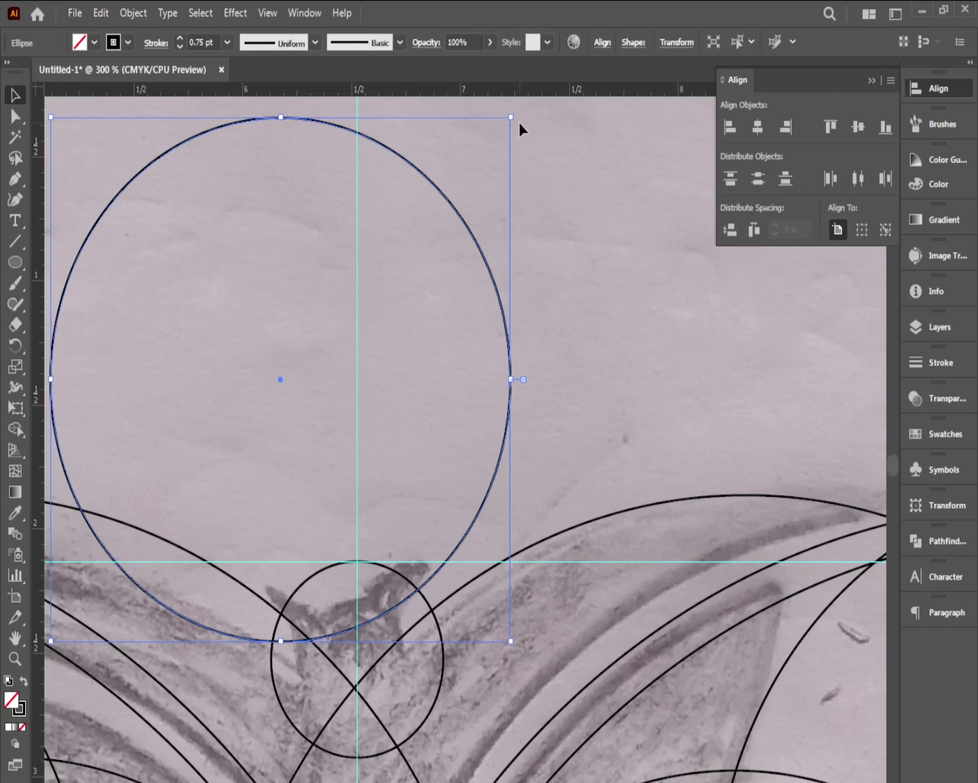
- Delete the big top circle and make two smaller left ear circles from the head circle
key(Delete)
click(303, 570)
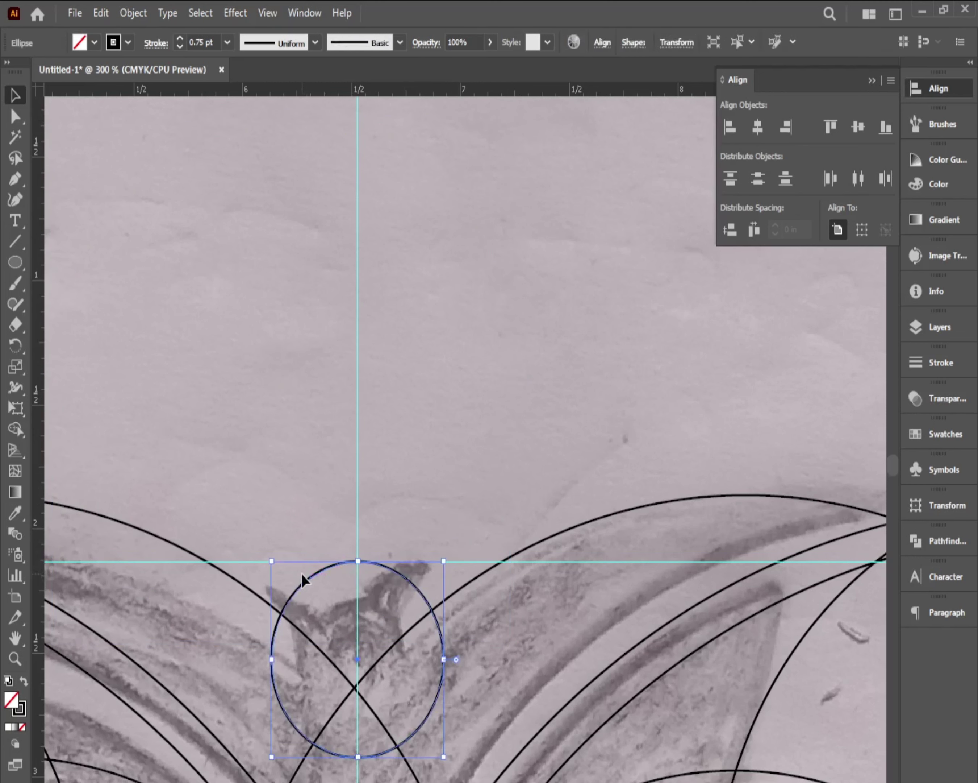
mouse_move(444, 560)
mouse_down()
mouse_move(388, 590)
mouse_move(277, 569)
mouse_move(322, 572)
mouse_up()
click(462, 500)
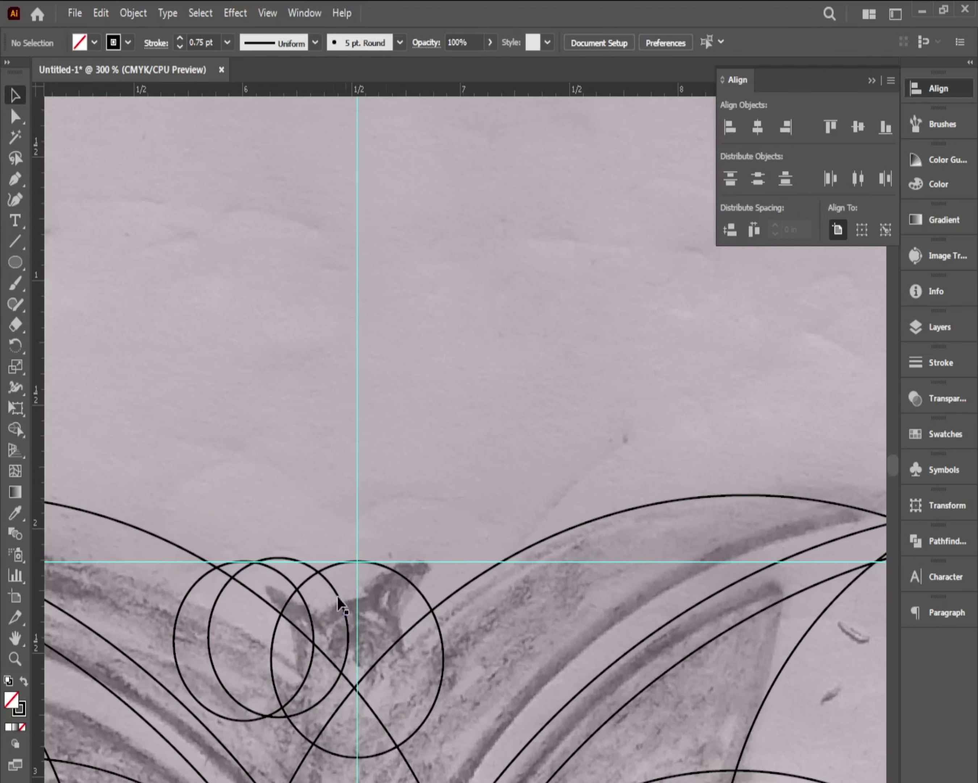
- Copy the inner ear circle to the right side and nudge it into place
click(275, 576)
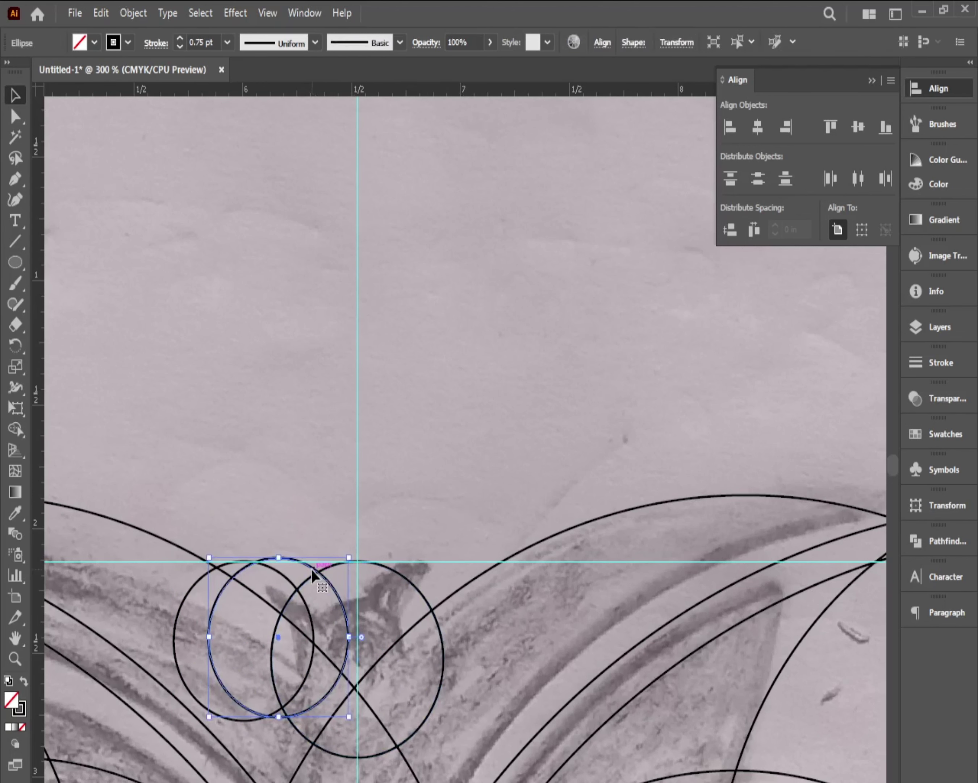
drag(311, 568, 504, 567)
drag(426, 578, 397, 574)
click(435, 509)
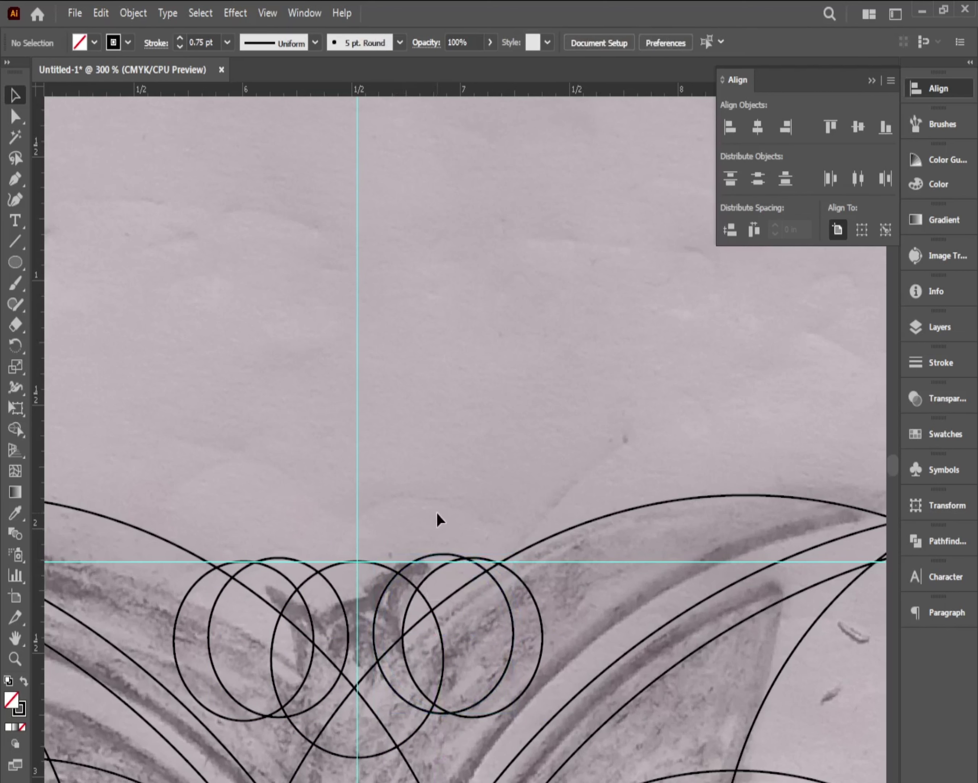
- Delete the vertical and horizontal guides
scroll(308, 315, down, 2)
key(ctrl+a)
click(324, 255)
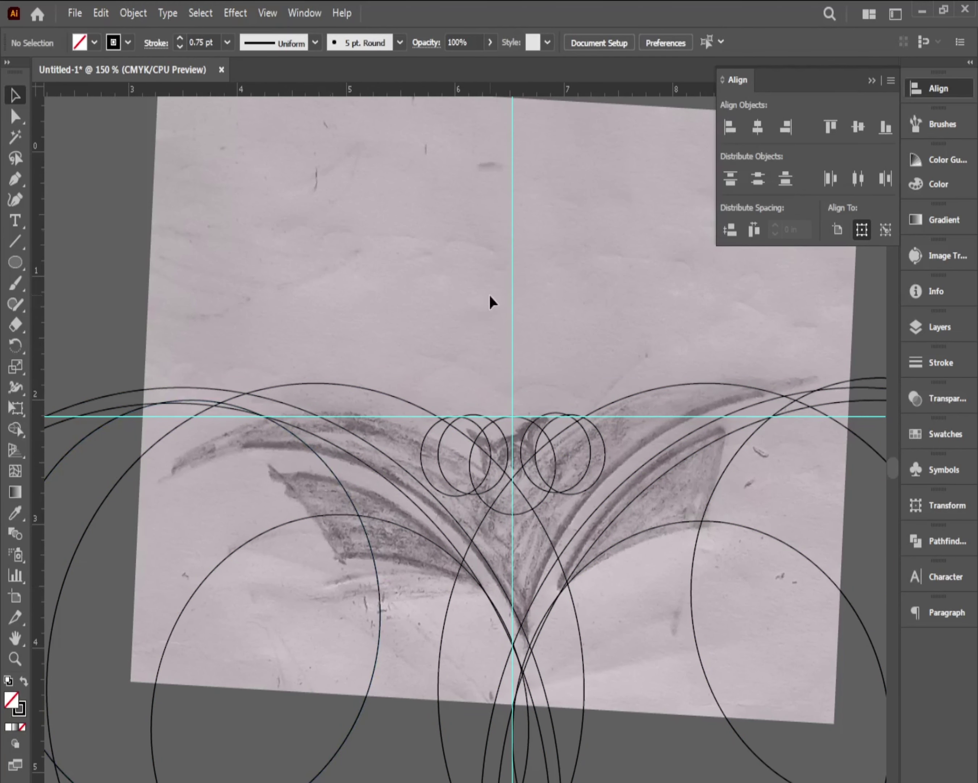
click(512, 376)
key(Delete)
click(393, 416)
key(Delete)
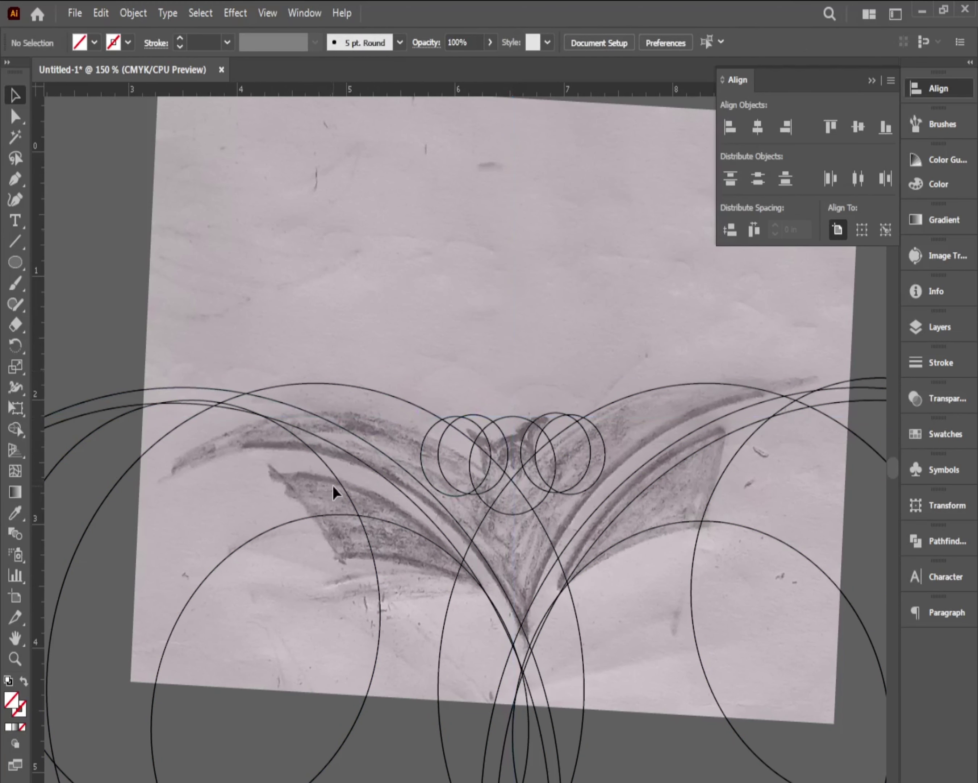
- Select all circles and drag a duplicate set down and to the right
key(ctrl+a)
key(ctrl+minus)
key(ctrl+minus)
key(ctrl+minus)
drag(443, 304, 742, 606)
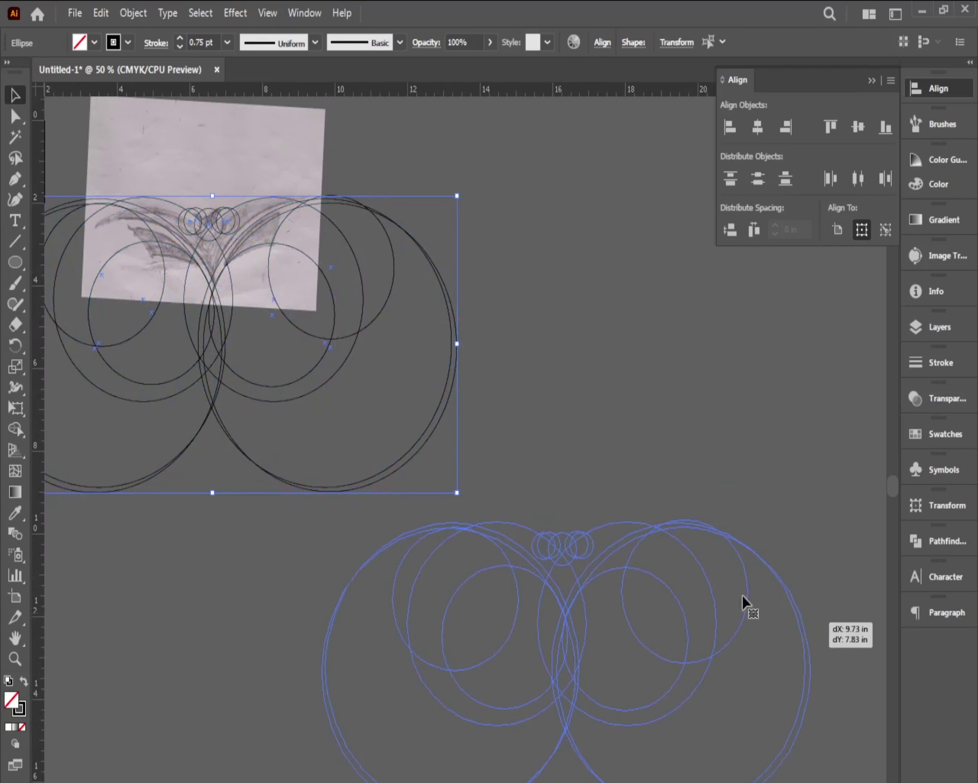
key(ctrl+minus)
drag(482, 546, 735, 409)
key(ctrl+shift+a)
key(ctrl+plus)
key(ctrl+plus)
key(ctrl+plus)
key(ctrl+plus)
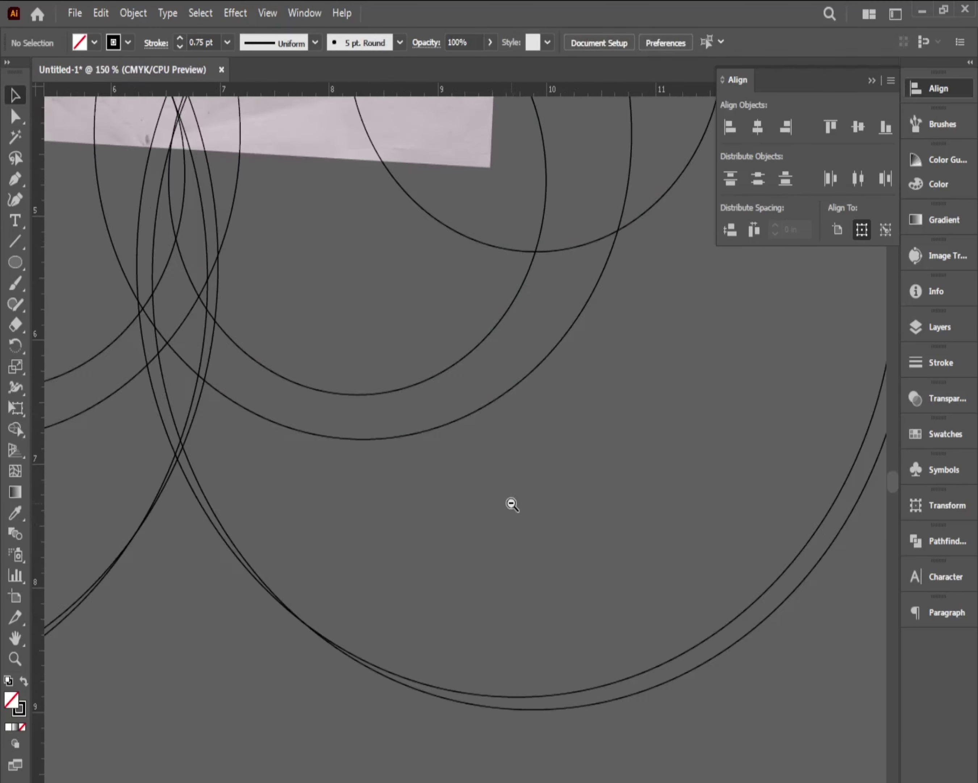
key(ctrl+minus)
click(341, 460)
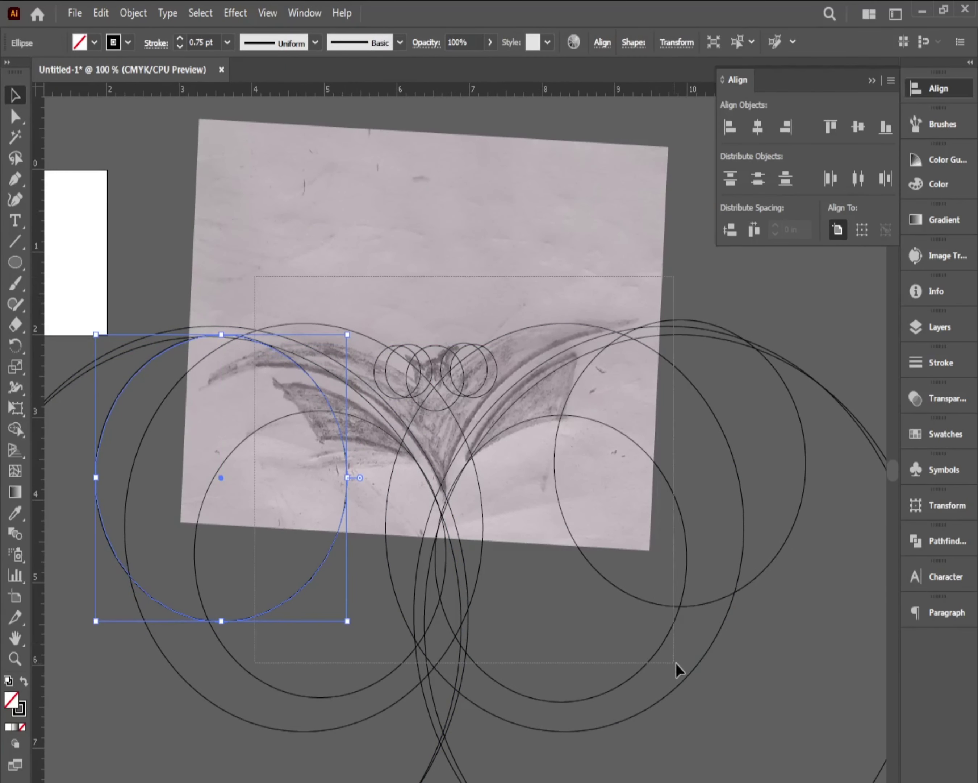
- Select all the guide circles and set up the Shape Builder with a black fill
drag(255, 275, 677, 666)
click(15, 428)
click(94, 42)
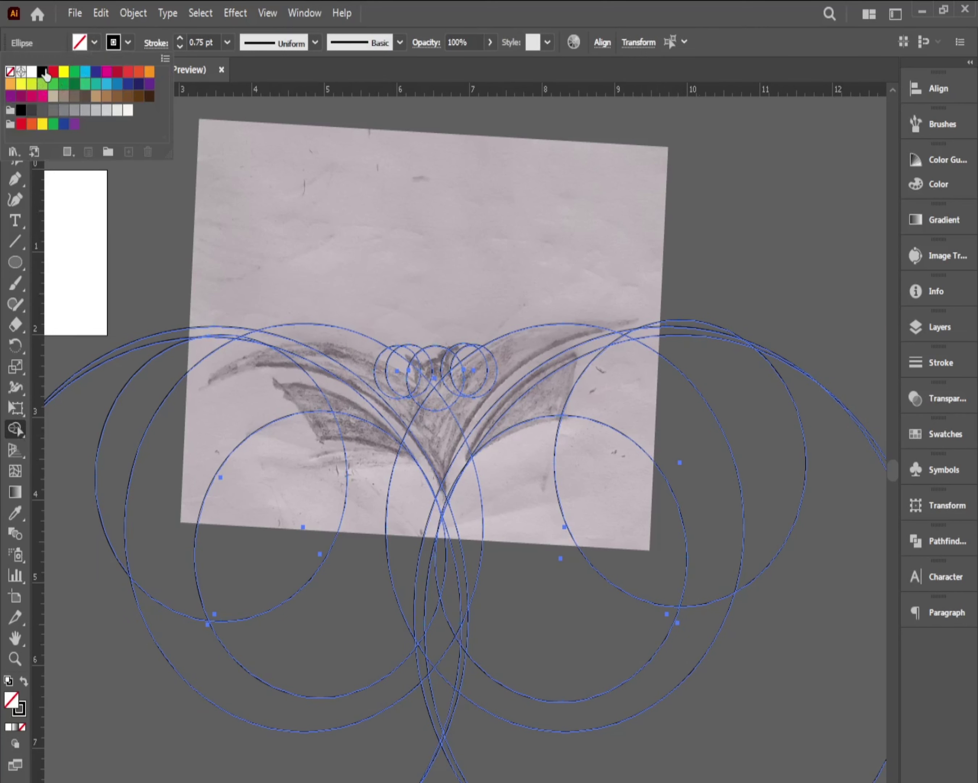
click(42, 71)
- Fill both left wing crescents, the body, right wing, head and right ear black
click(349, 407)
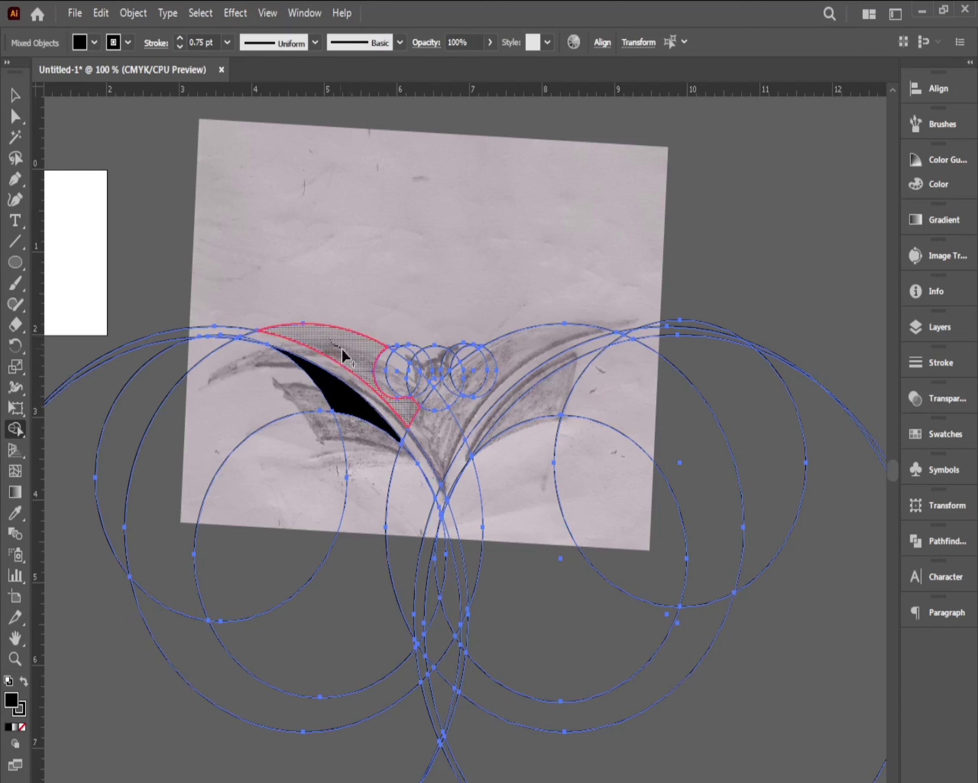
click(410, 394)
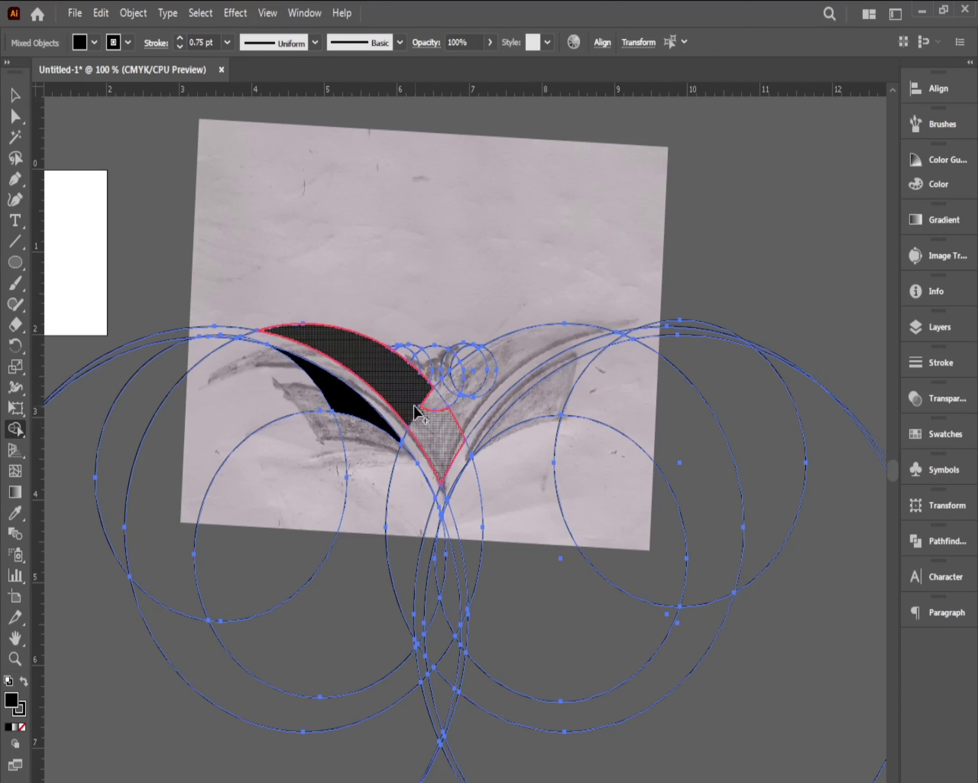
mouse_move(414, 405)
mouse_down()
mouse_move(508, 369)
mouse_move(460, 391)
mouse_up()
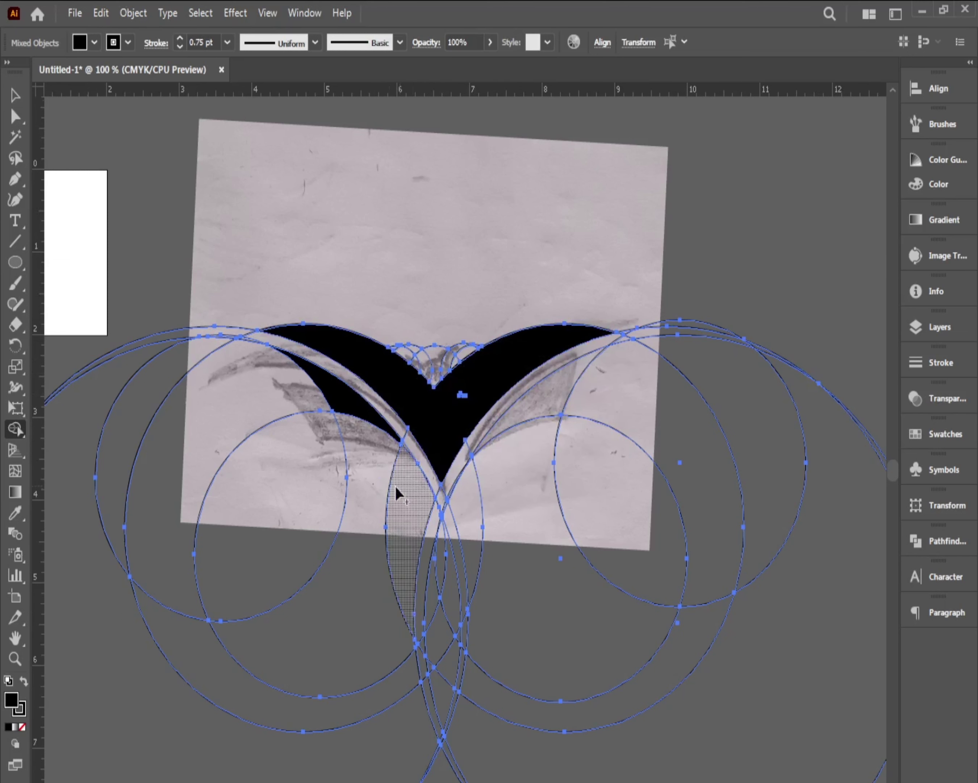
click(514, 412)
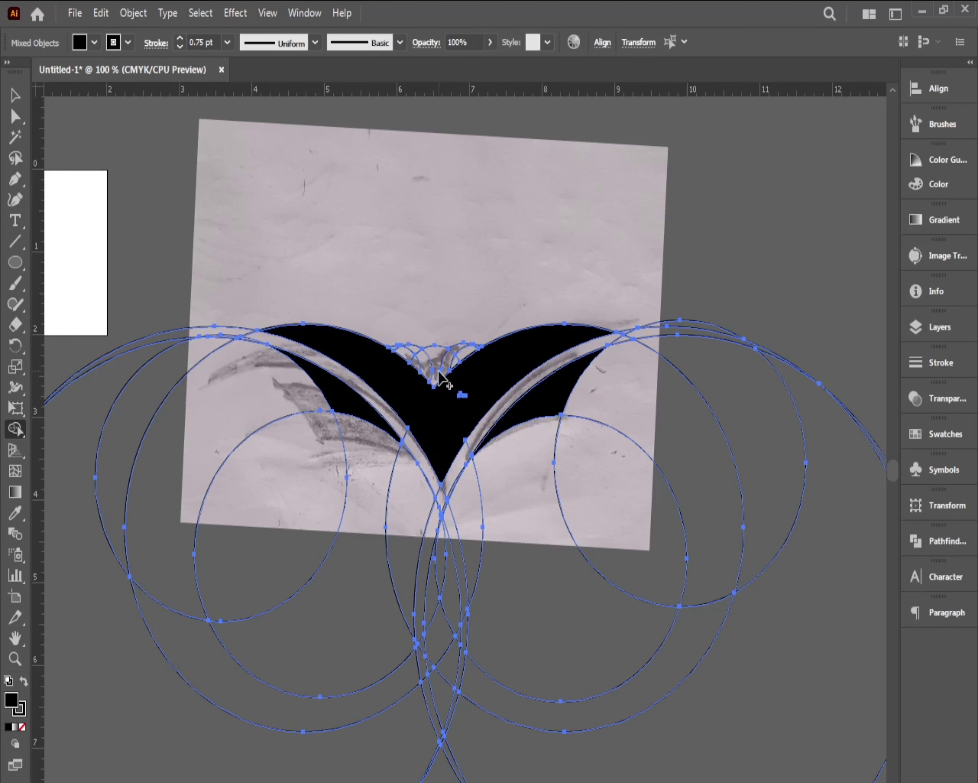
click(433, 377)
scroll(433, 378, up, 3)
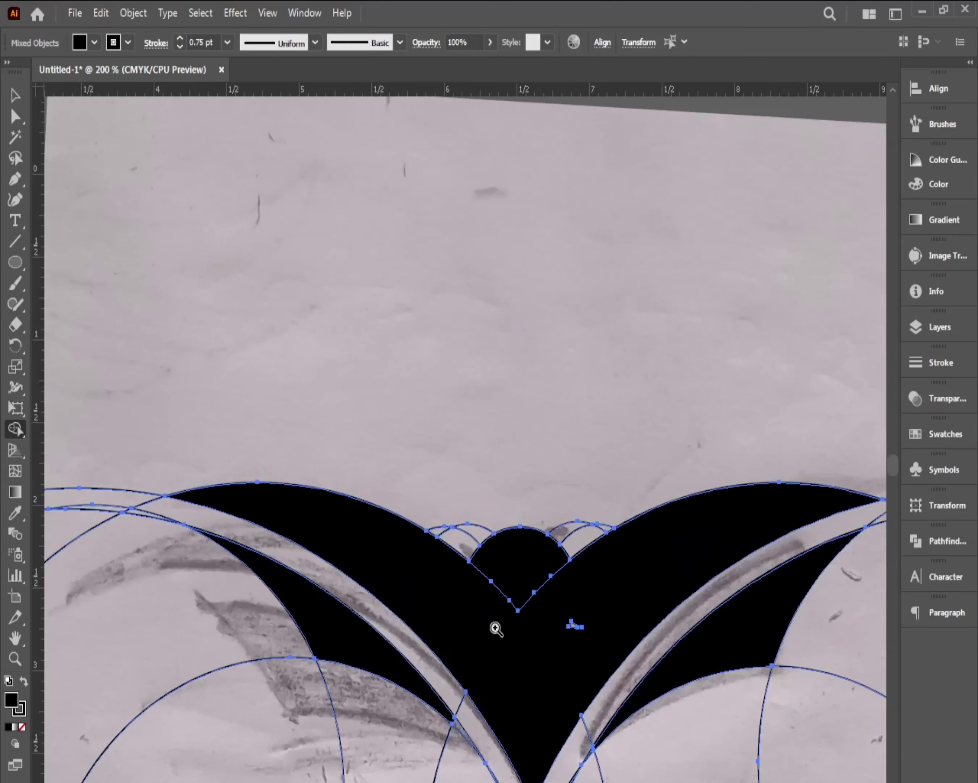
click(564, 337)
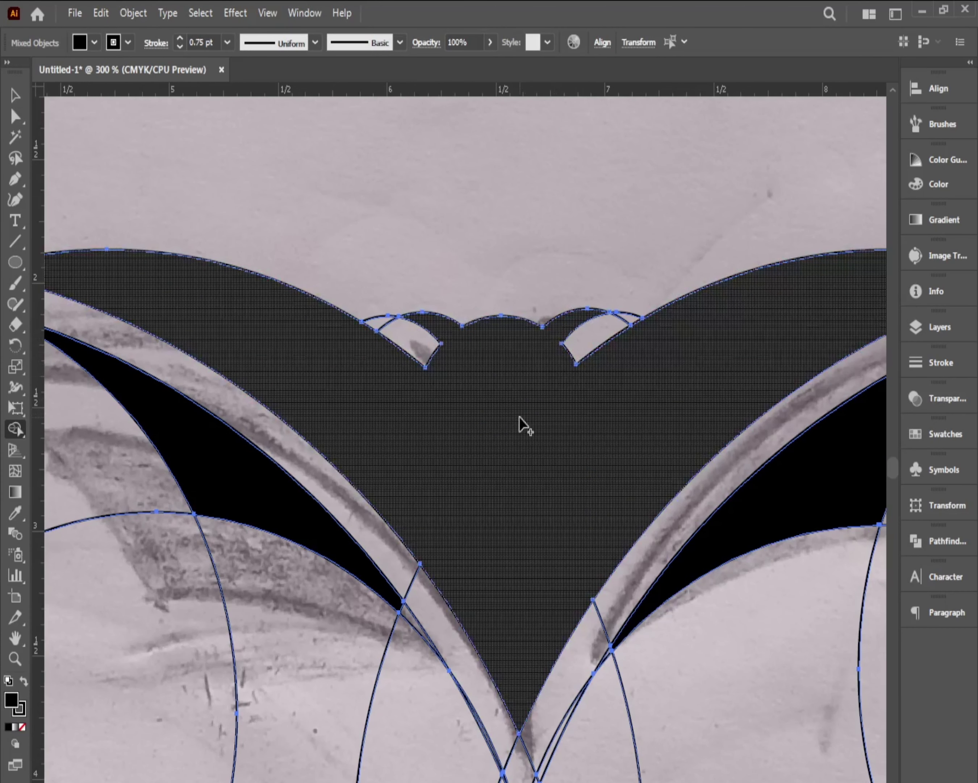
key(ctrl+minus)
key(ctrl+minus)
key(ctrl+minus)
click(16, 91)
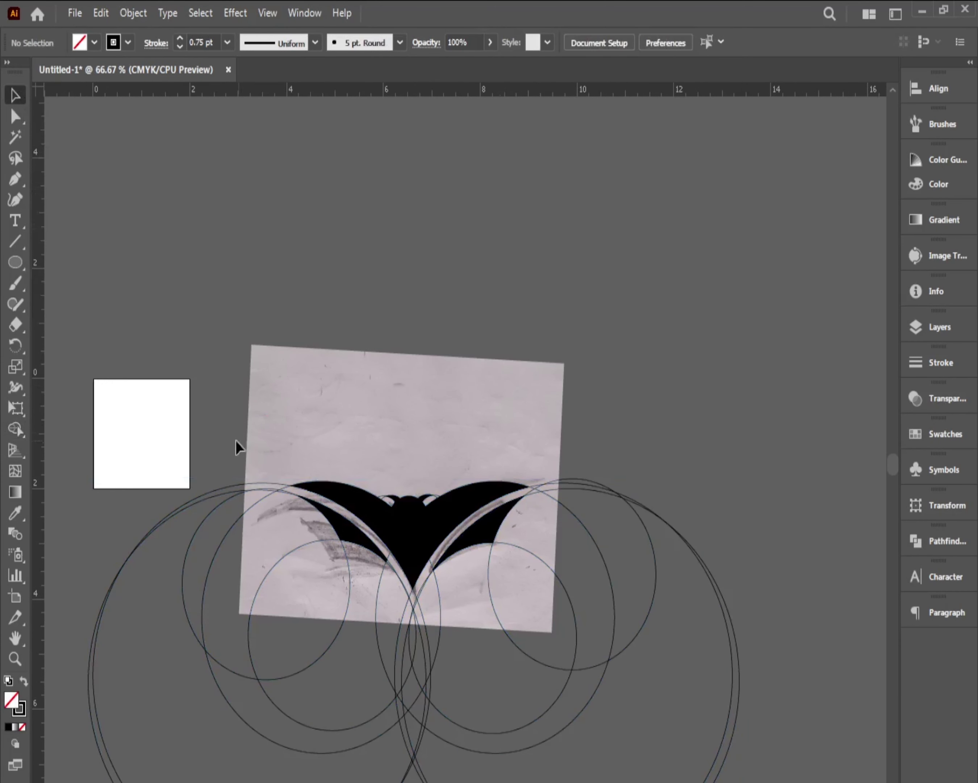
- Marquee-select and delete all the construction circles around the bat
drag(236, 439, 234, 599)
key(Delete)
drag(454, 731, 687, 770)
key(Delete)
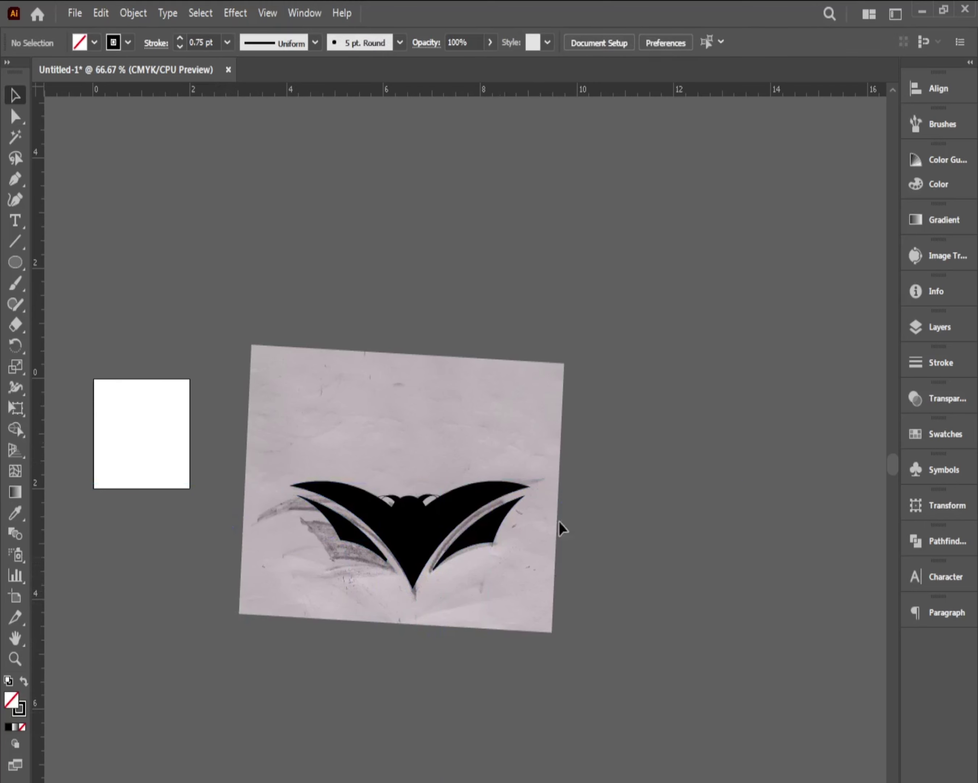
- Unlock the sketch image and move it away from the bat
right_click(470, 437)
click(631, 449)
drag(495, 424, 738, 288)
key(ctrl+plus)
key(ctrl+plus)
click(471, 506)
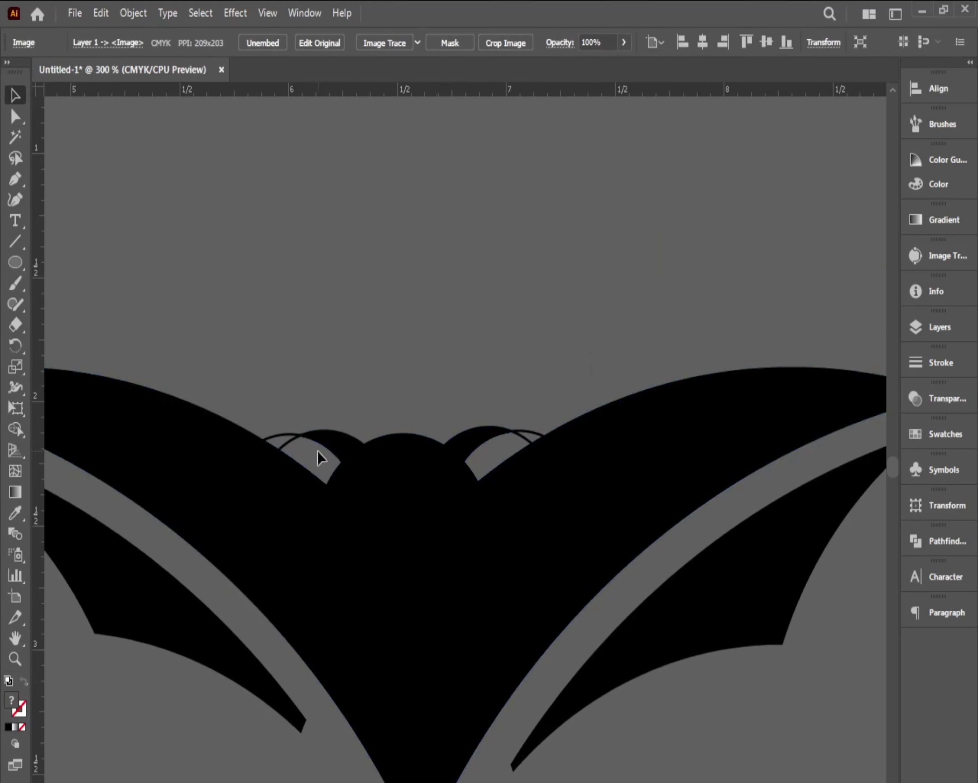
key(ctrl+shift+a)
- Move the black bat onto the white artboard, scale it slightly and raise it
key(ctrl+minus)
key(ctrl+minus)
key(ctrl+minus)
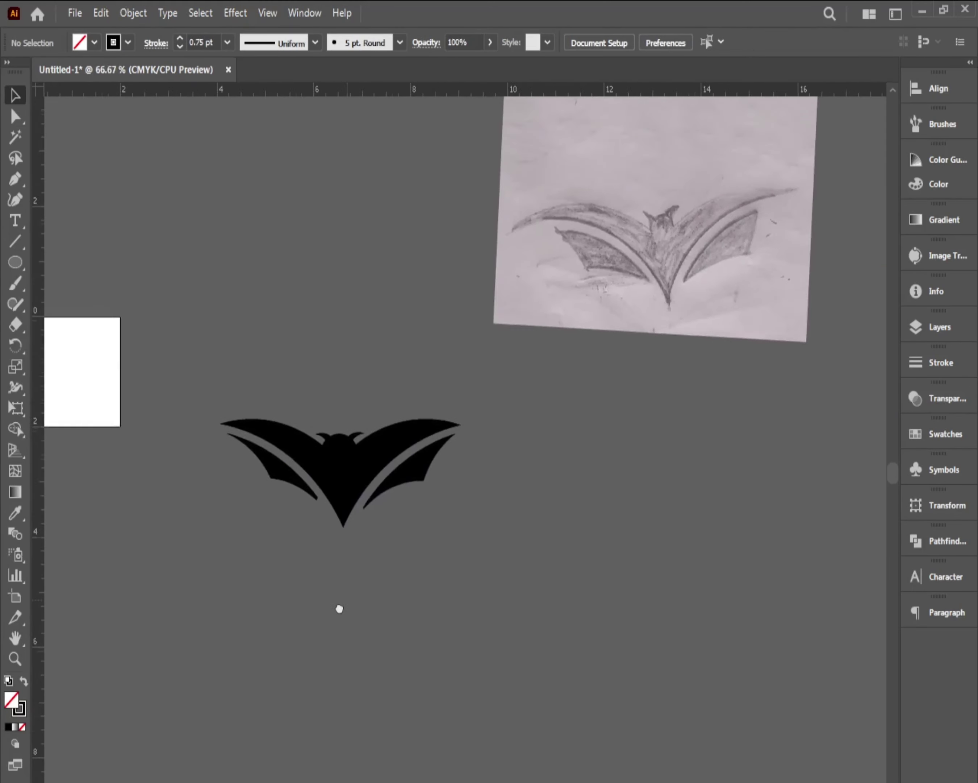
click(425, 513)
key(ctrl+minus)
key(ctrl+minus)
drag(513, 578, 385, 533)
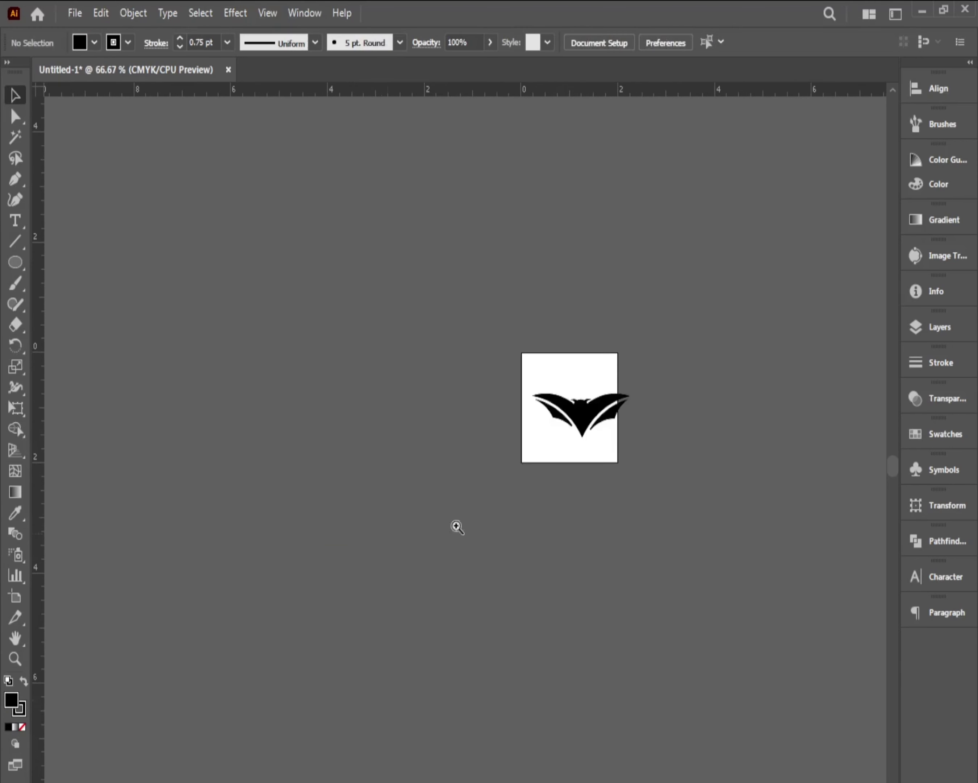
drag(453, 395, 426, 400)
drag(543, 326, 524, 336)
drag(421, 377, 426, 306)
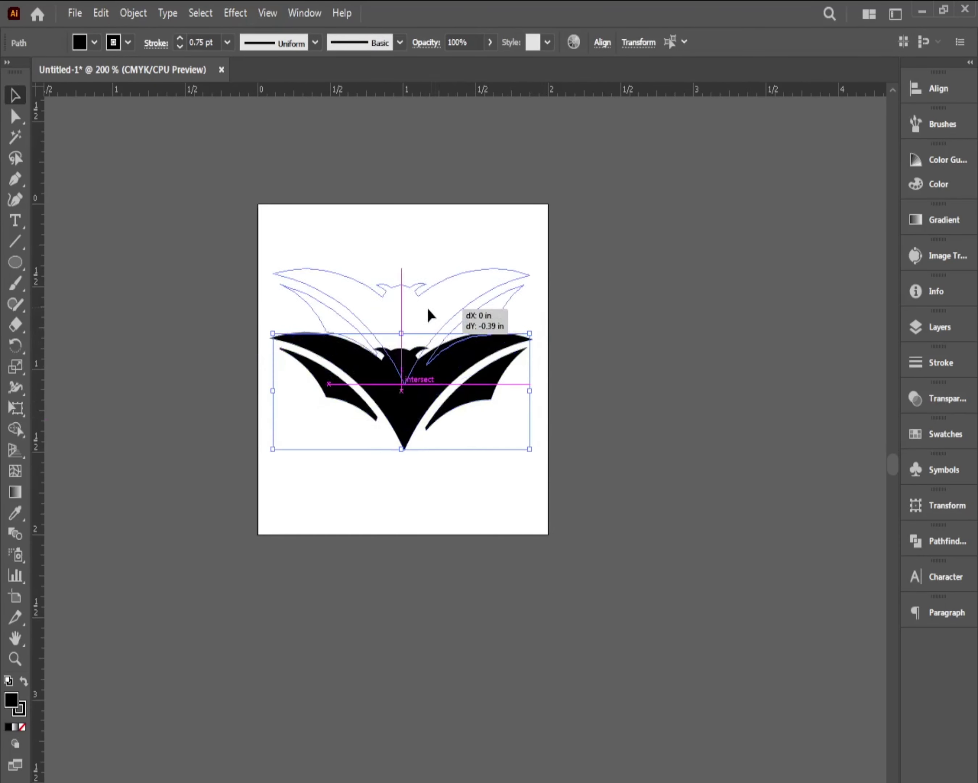
click(506, 421)
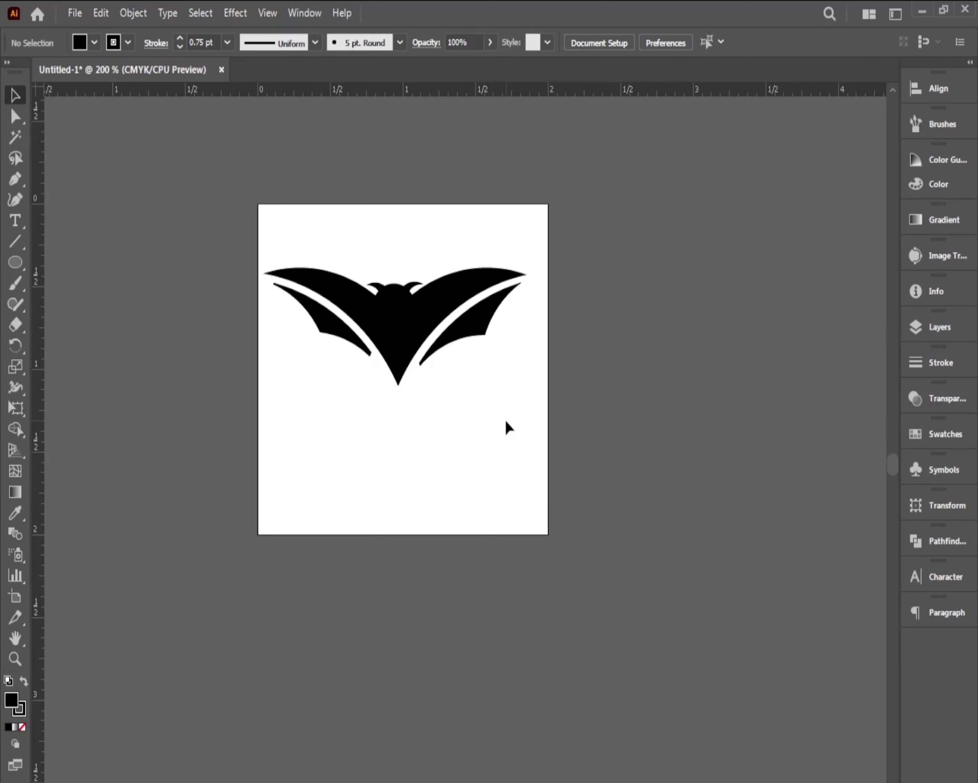
- Nudge the small ear circles upward with Shift+Up
key(ctrl+a)
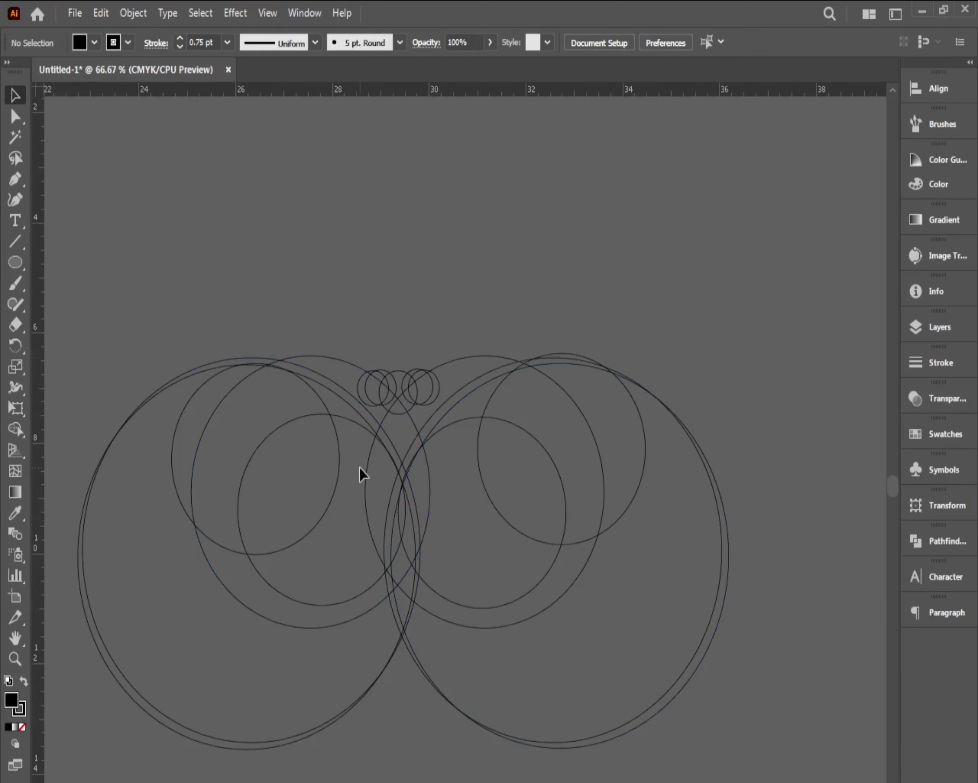
scroll(359, 468, up, 3)
drag(382, 394, 520, 439)
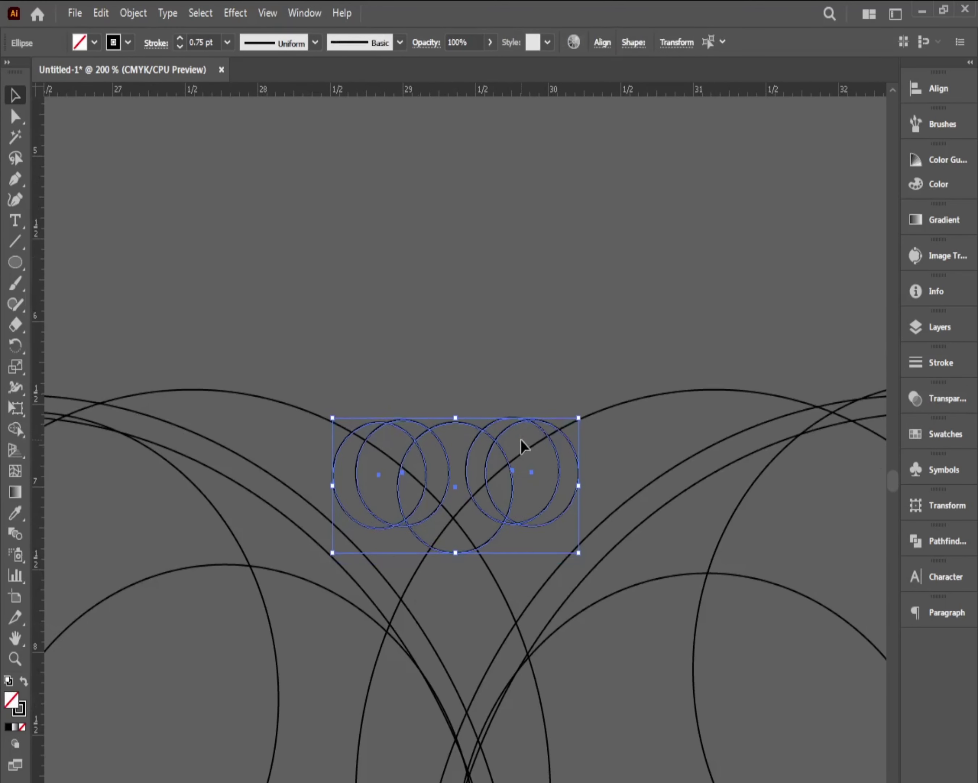
key(shift+Up)
click(420, 360)
click(401, 408)
click(504, 405)
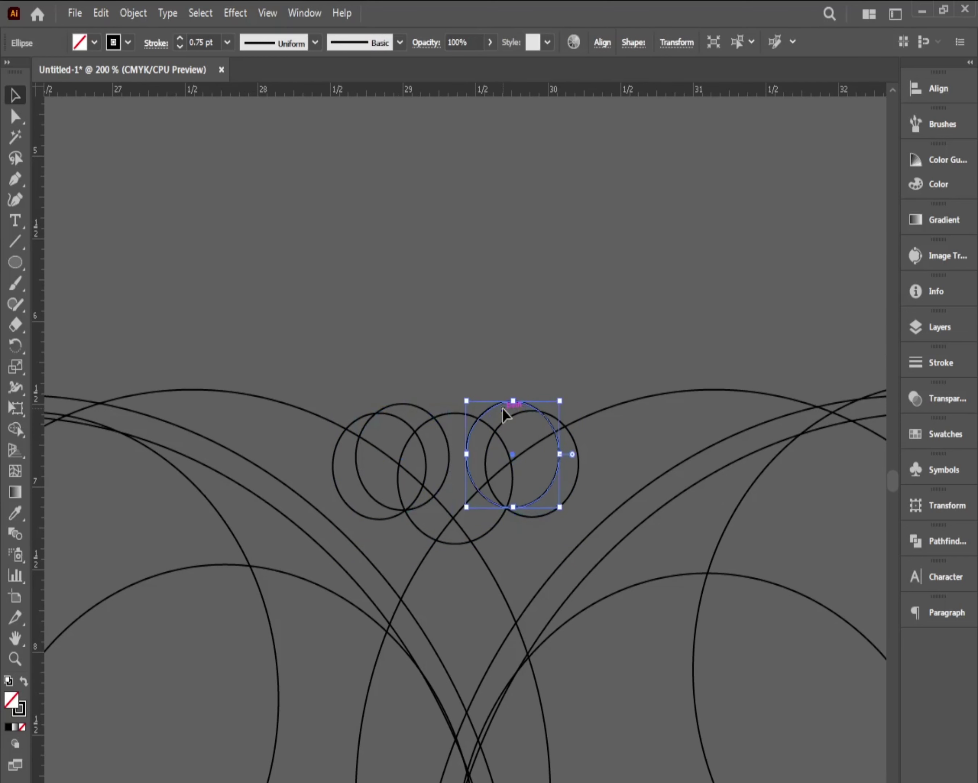
click(474, 365)
- Check the large wing circles against a temporary horizontal guide, then delete the guide
scroll(388, 462, down, 3)
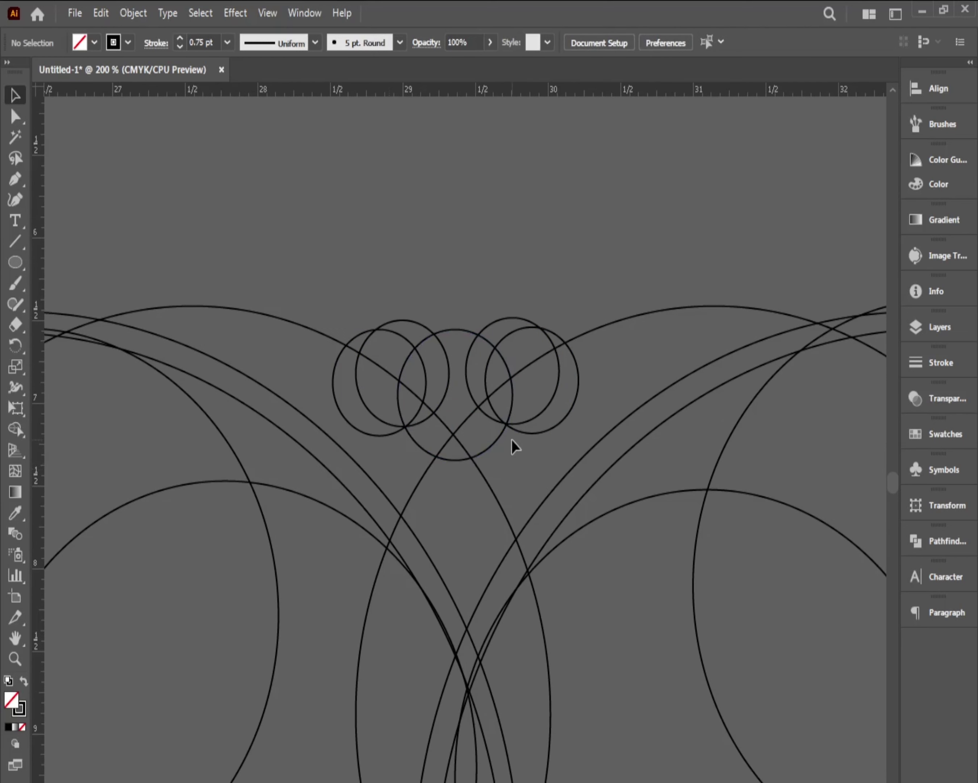
scroll(511, 440, down, 1)
scroll(476, 461, down, 1)
click(358, 489)
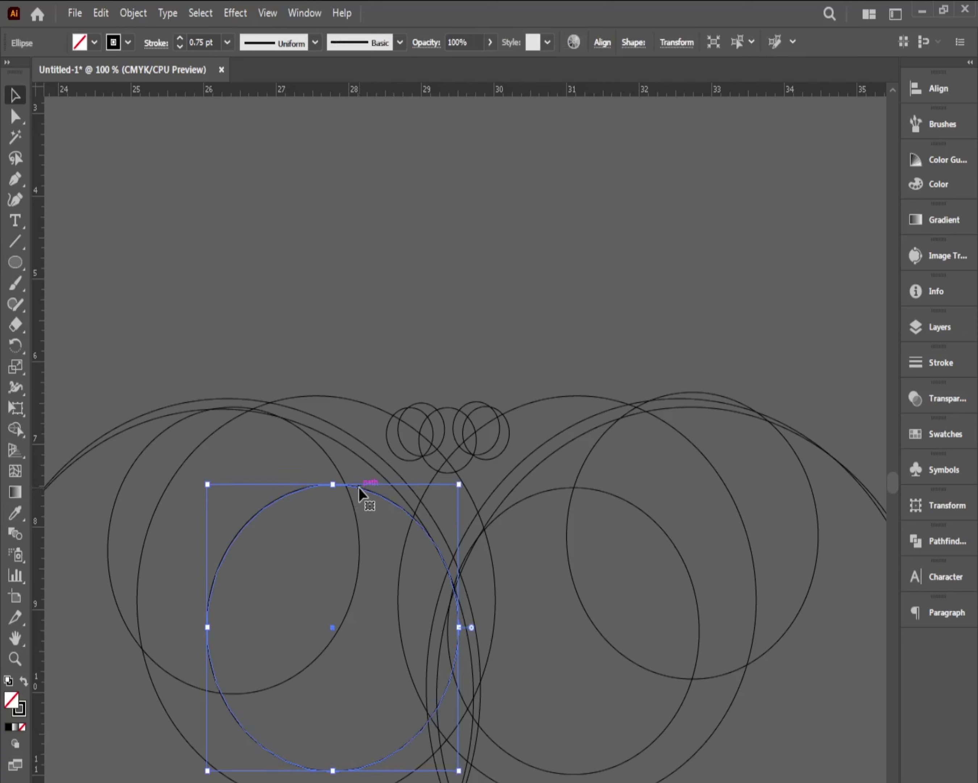
scroll(463, 527, up, 3)
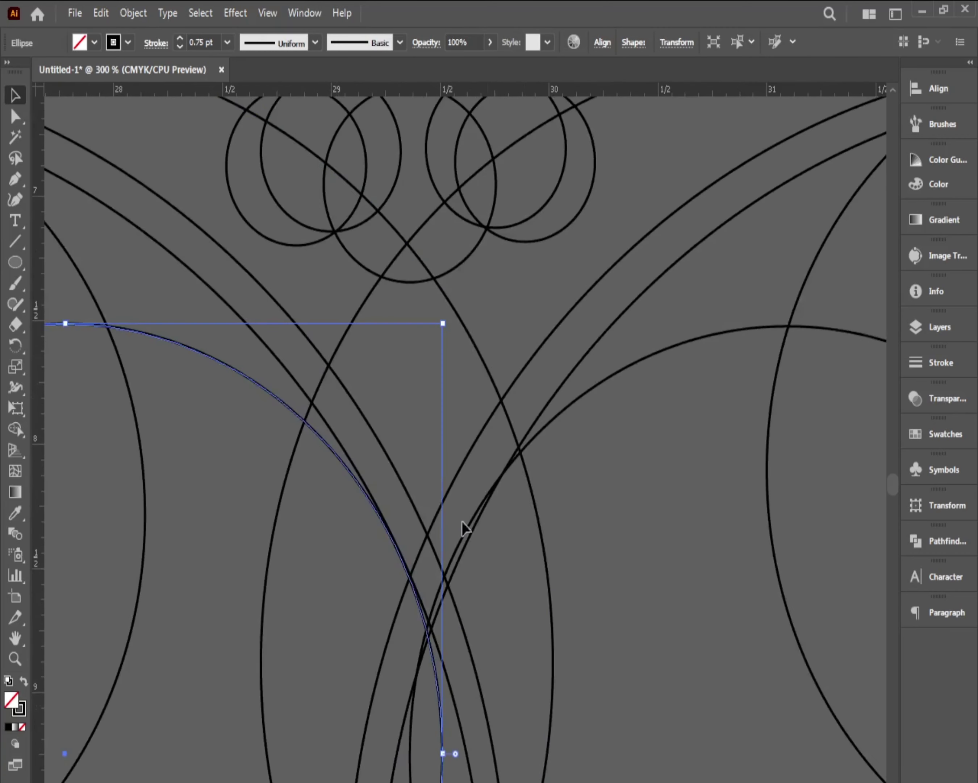
click(574, 402)
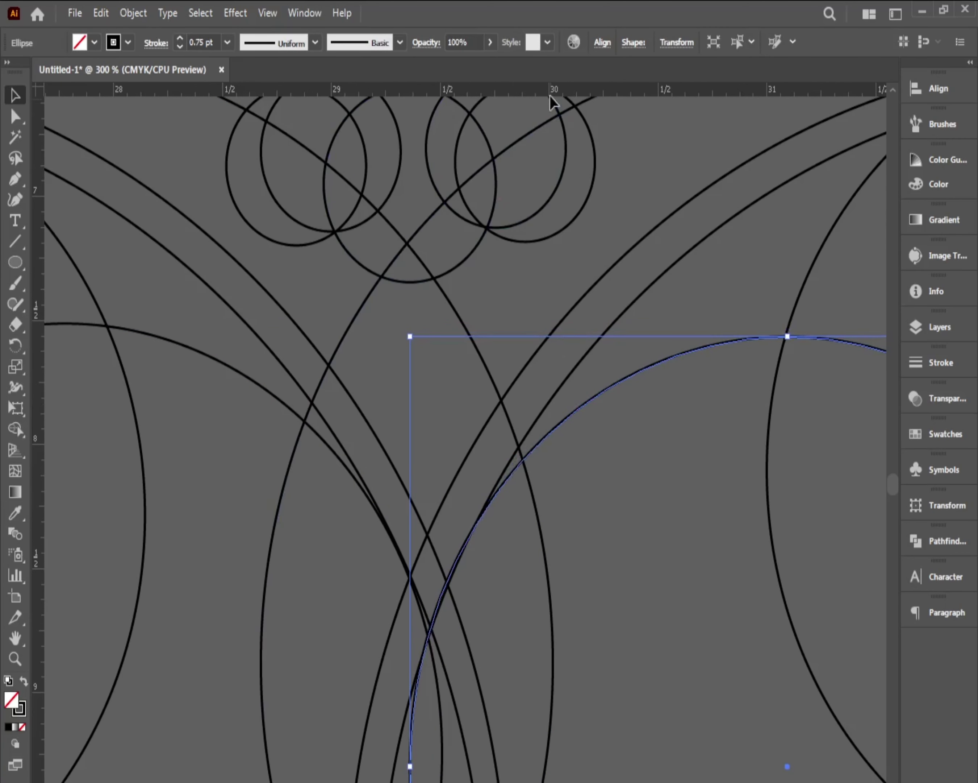
drag(551, 92, 496, 509)
click(546, 439)
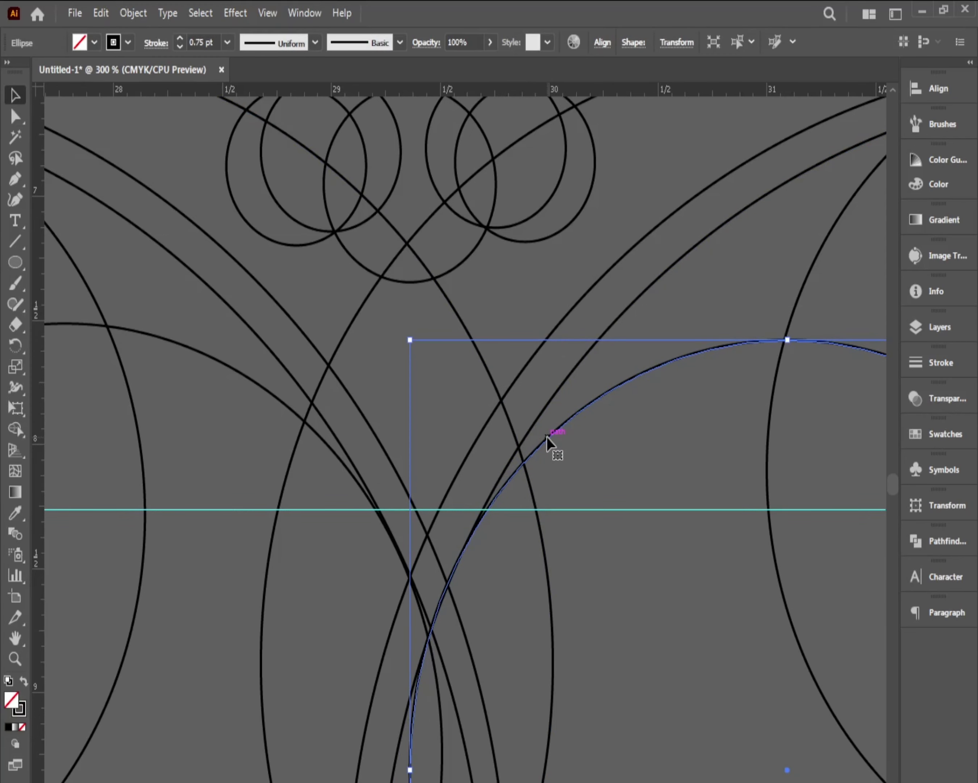
click(221, 520)
key(Delete)
- Alt-drag a copy of the whole circle set up-right and select the originals
key(ctrl+minus)
key(ctrl+minus)
key(ctrl+minus)
key(ctrl+minus)
key(ctrl+minus)
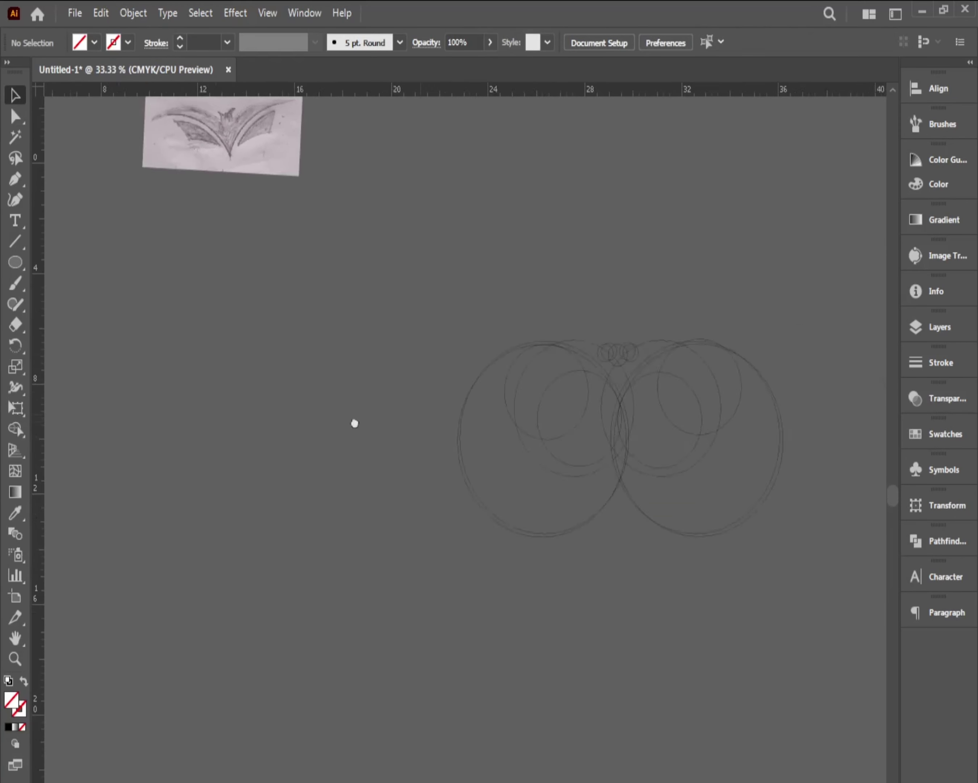
key(ctrl+a)
alt+drag(550, 428, 797, 177)
drag(234, 345, 629, 546)
- Switch to the Shape Builder with a black fill on the selected circles
key(ctrl+plus)
key(ctrl+plus)
key(ctrl+plus)
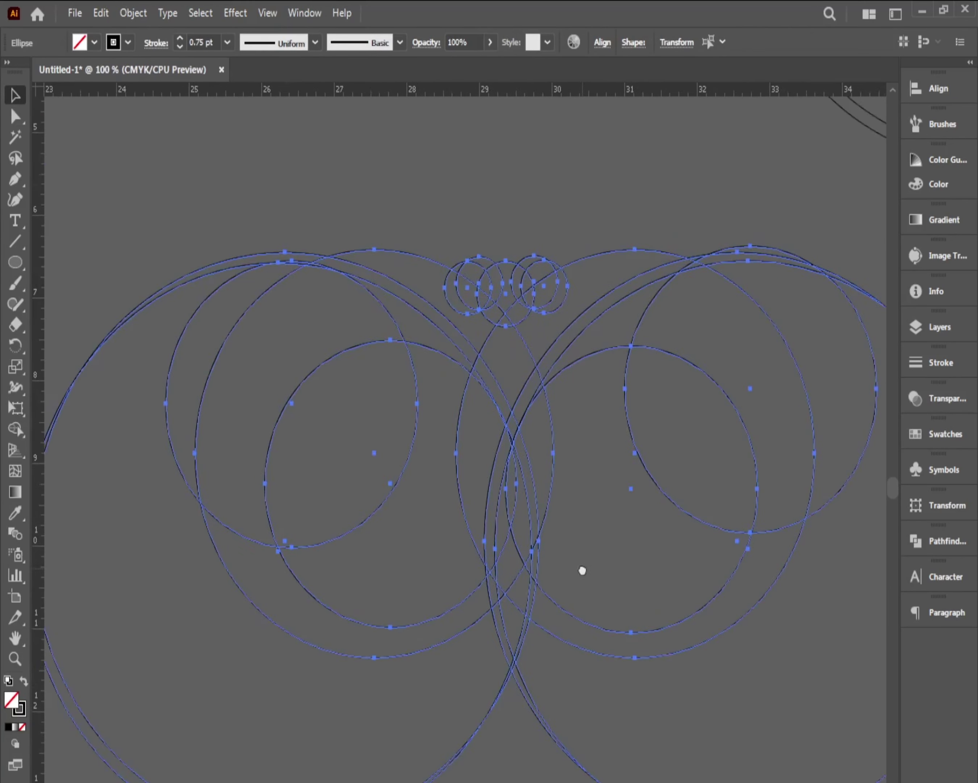
click(15, 428)
click(94, 43)
click(42, 72)
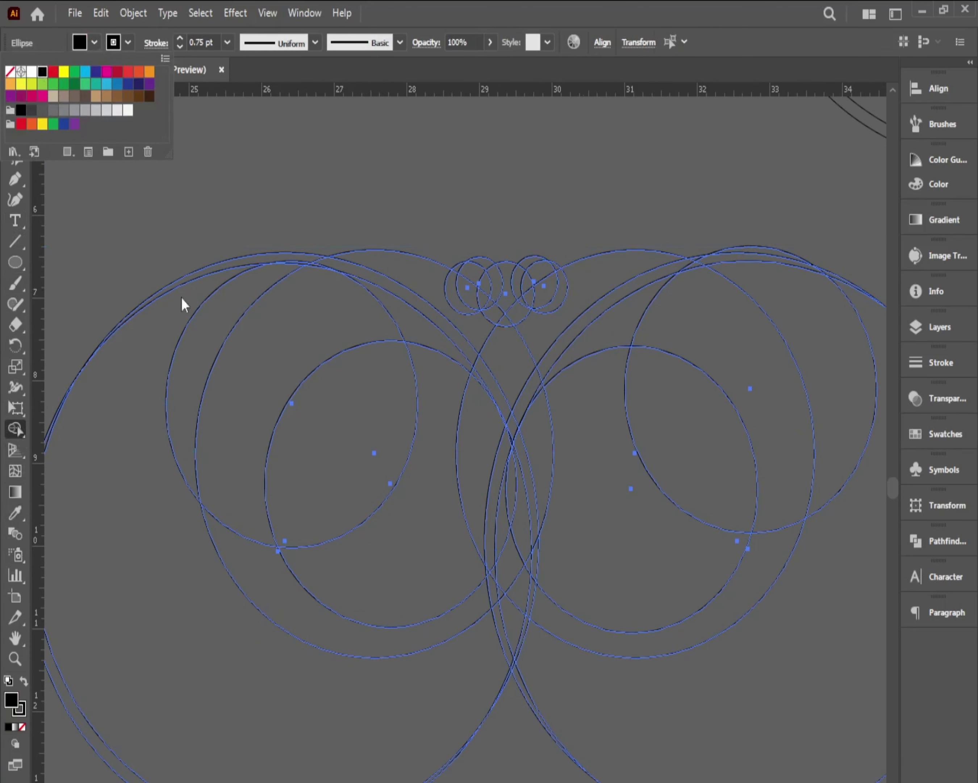
key(ctrl+plus)
key(ctrl+plus)
- Fill both wings black and merge the body and upright ears into one shape
drag(442, 452, 644, 622)
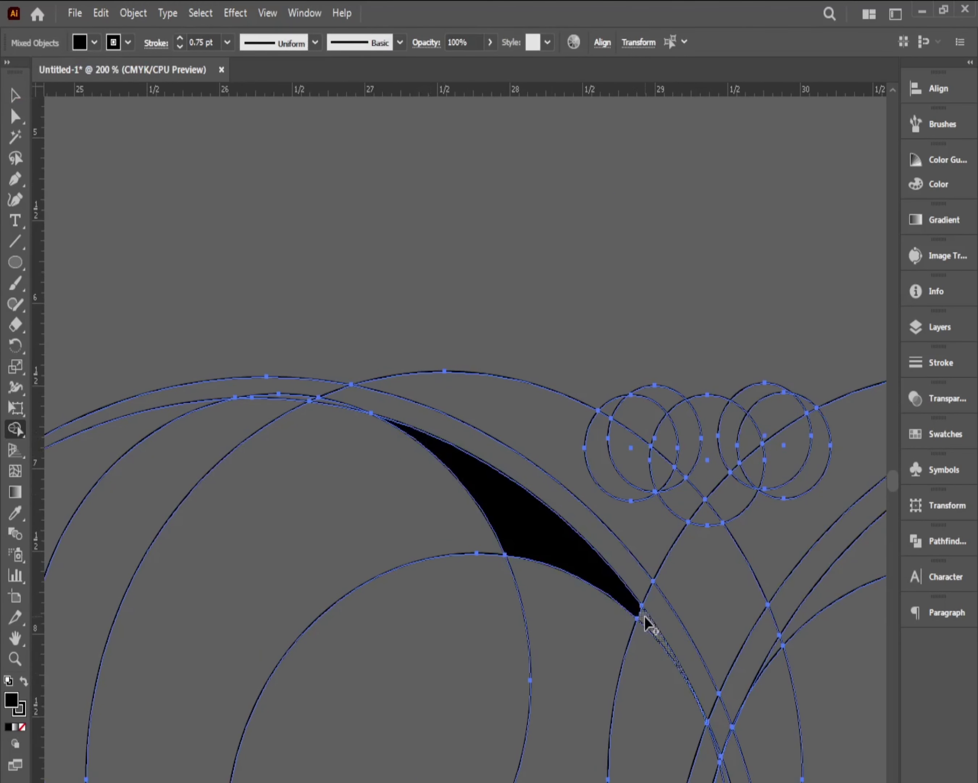
click(792, 630)
drag(773, 560, 614, 451)
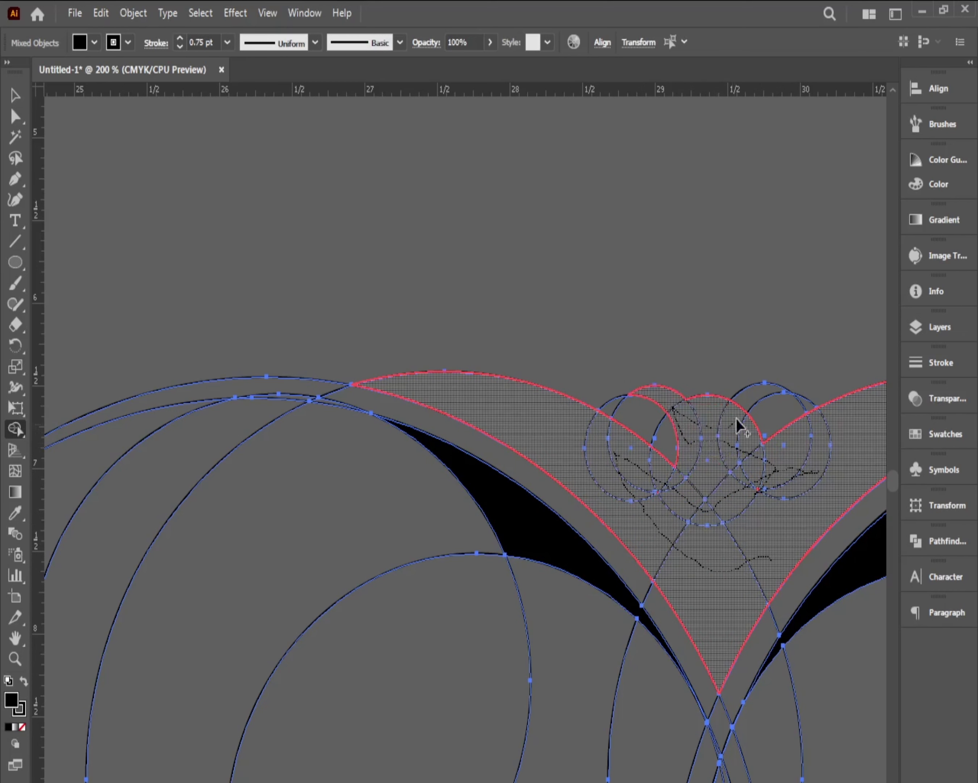
drag(715, 474, 708, 482)
key(ctrl+minus)
key(ctrl+minus)
key(v)
key(ctrl+shift+a)
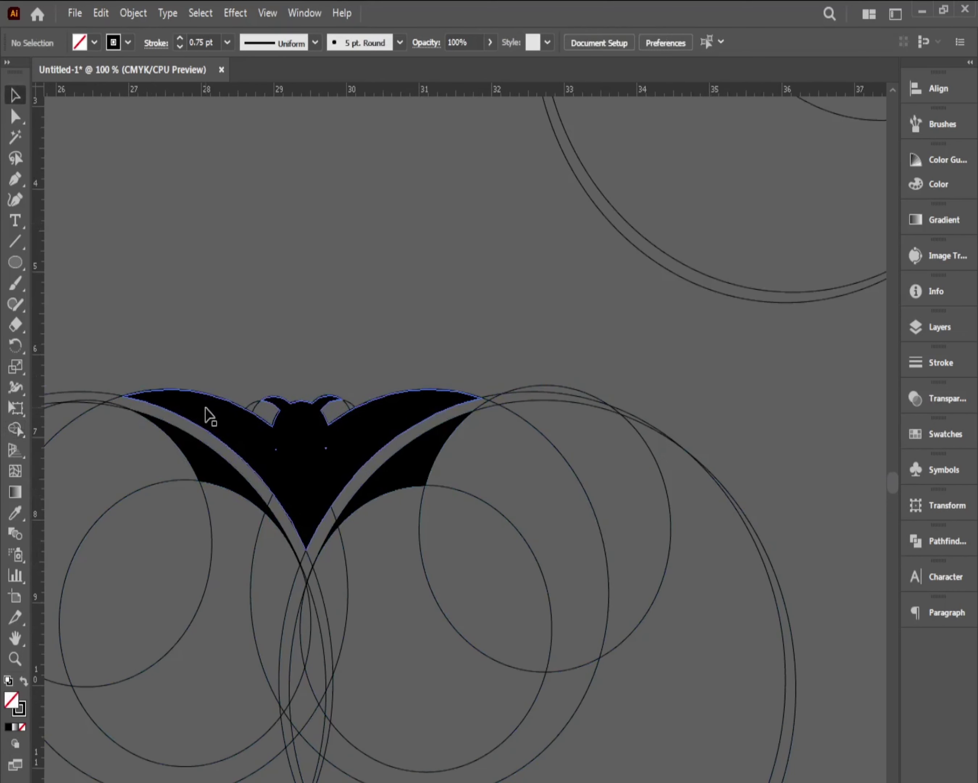
- Delete the leftover construction circles around the middle and bottom-left of the bat
click(257, 403)
drag(257, 404, 351, 415)
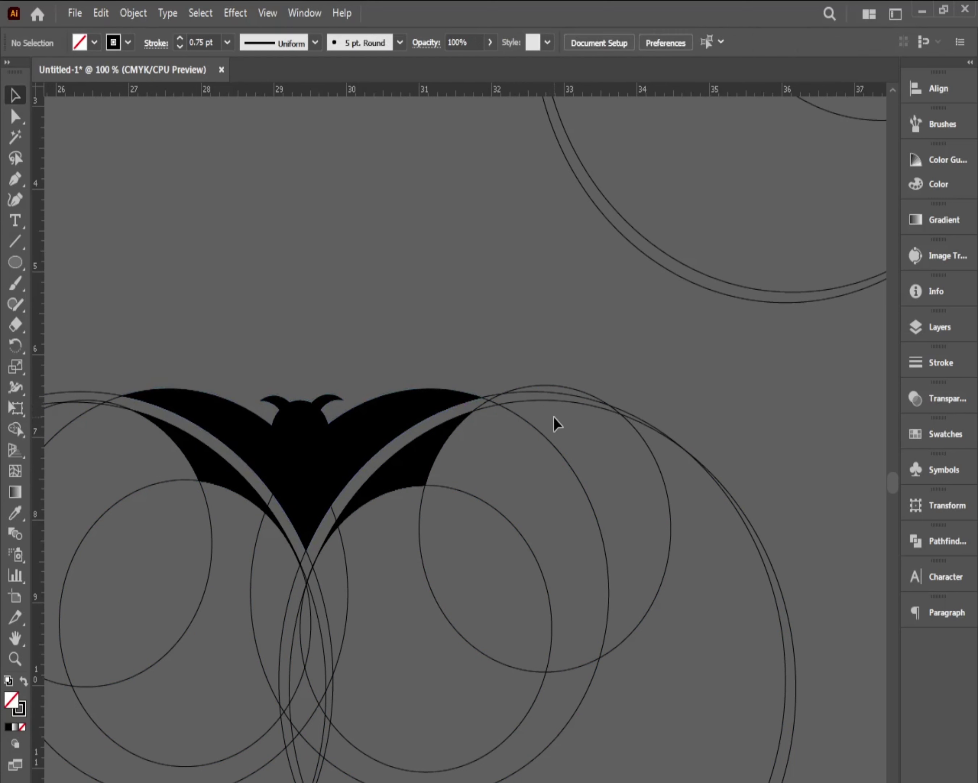
drag(544, 428, 645, 510)
key(Delete)
drag(553, 571, 343, 651)
key(Delete)
drag(344, 651, 140, 622)
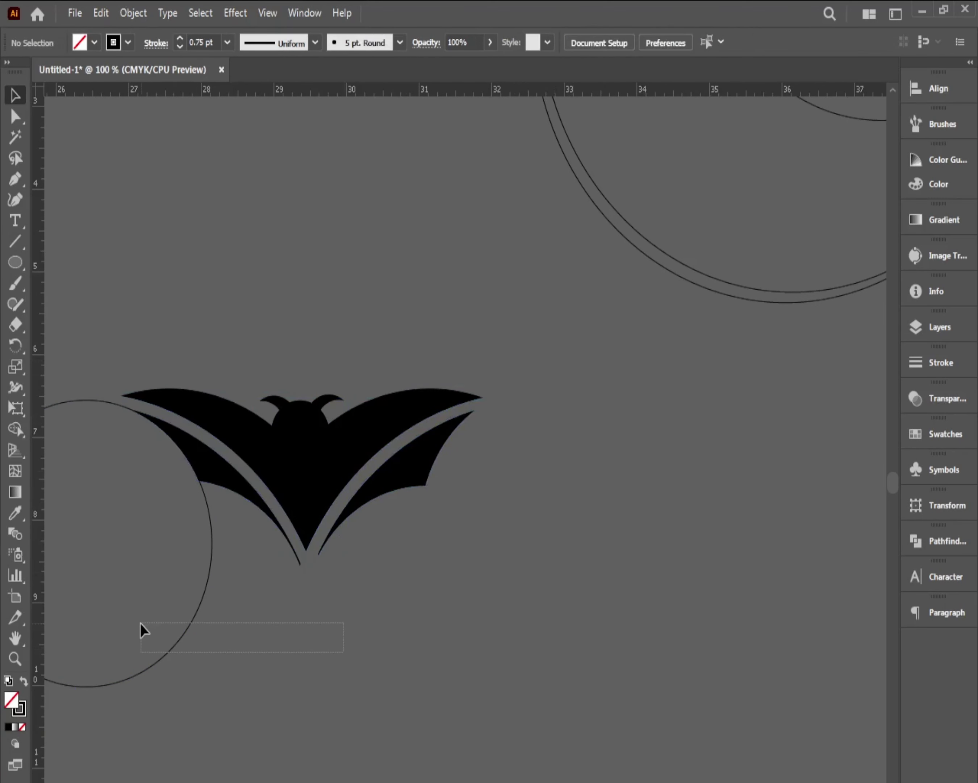
key(Delete)
- Draw a helper circle snapped to the horizontal guide over the left inner wing tip
key(ctrl+plus)
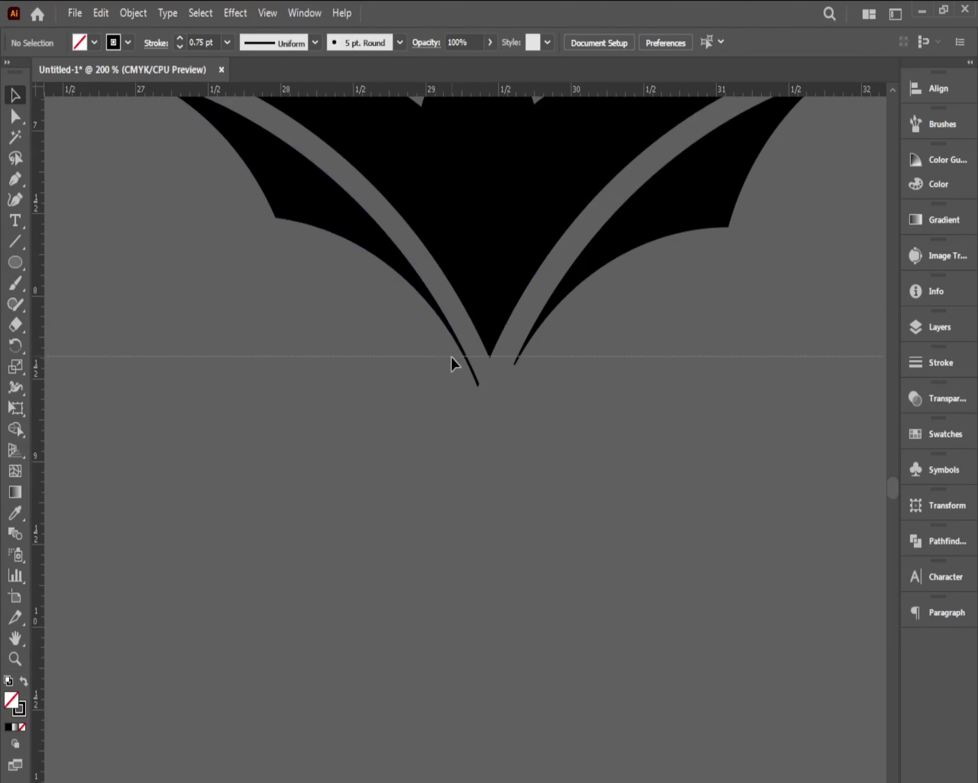
click(454, 358)
key(ctrl+plus)
key(ctrl+plus)
key(ctrl+plus)
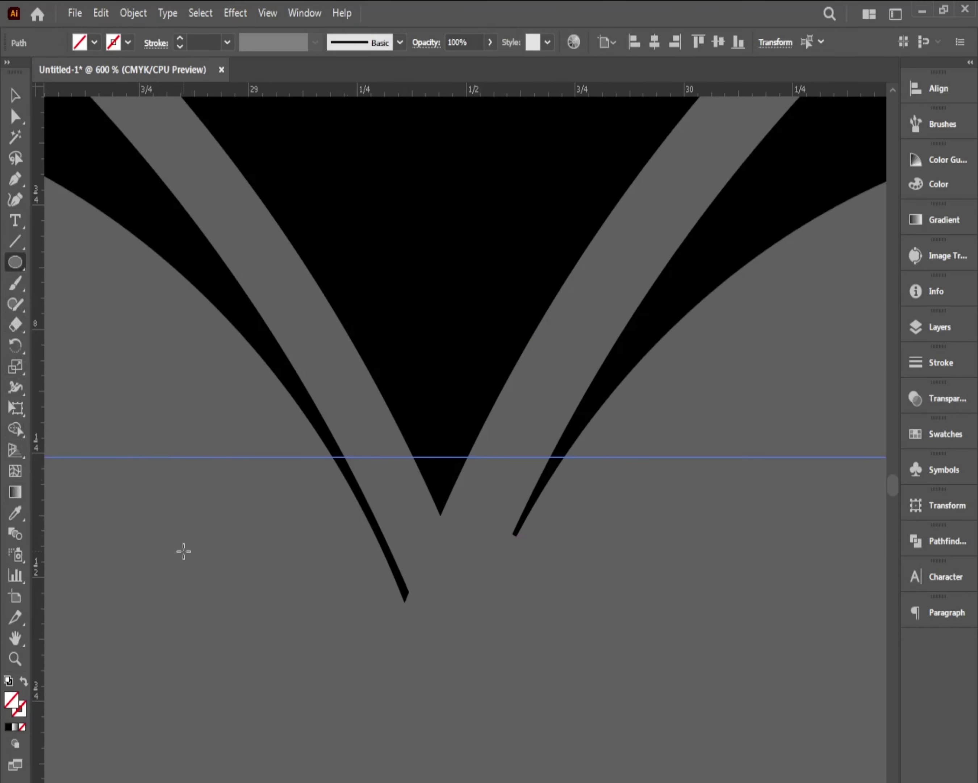
drag(184, 551, 102, 455)
mouse_move(237, 477)
mouse_down()
mouse_move(645, 477)
mouse_move(348, 466)
mouse_up()
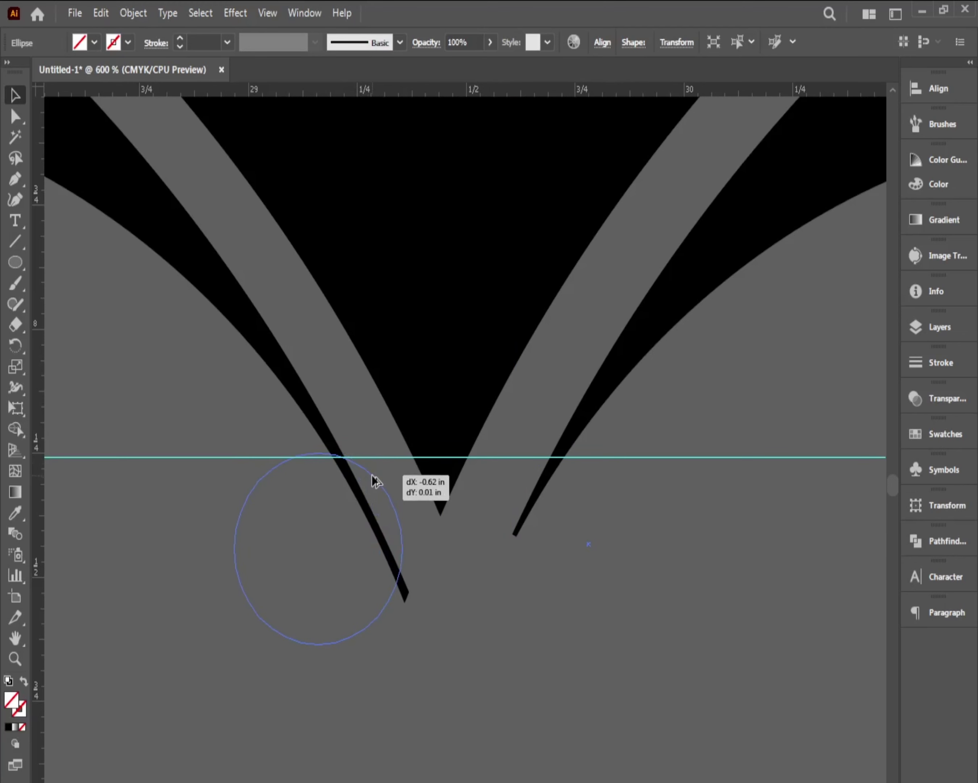
mouse_move(348, 466)
mouse_down()
mouse_move(375, 479)
mouse_move(623, 499)
mouse_up()
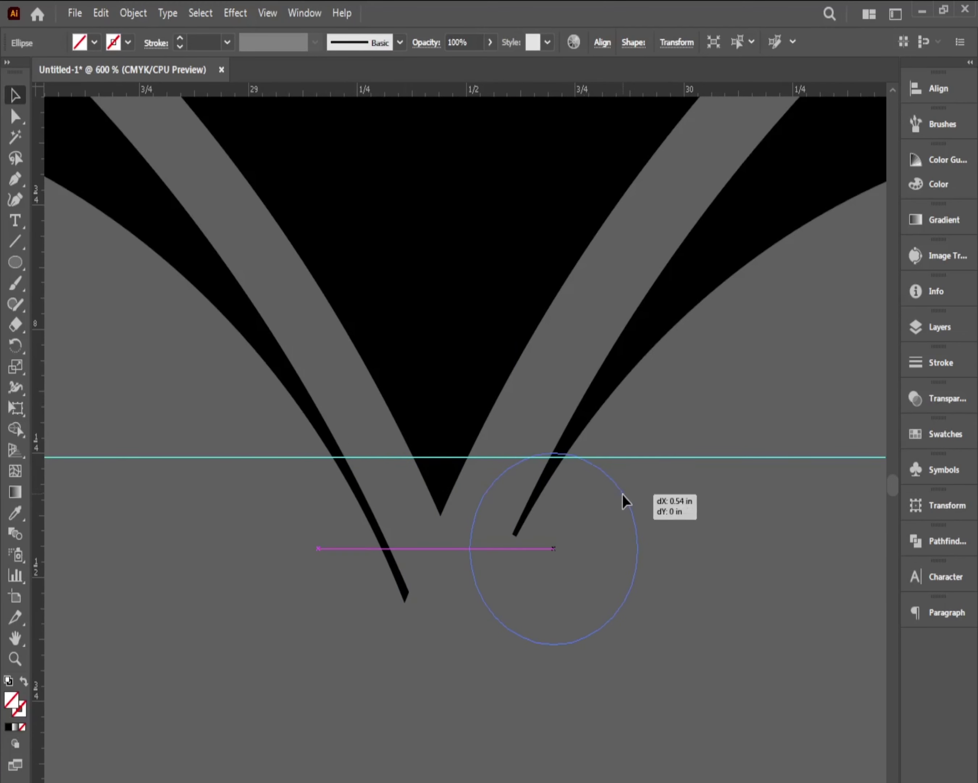
- Select everything and apply Pathfinder Divide to split the shapes at the guide
key(ctrl+a)
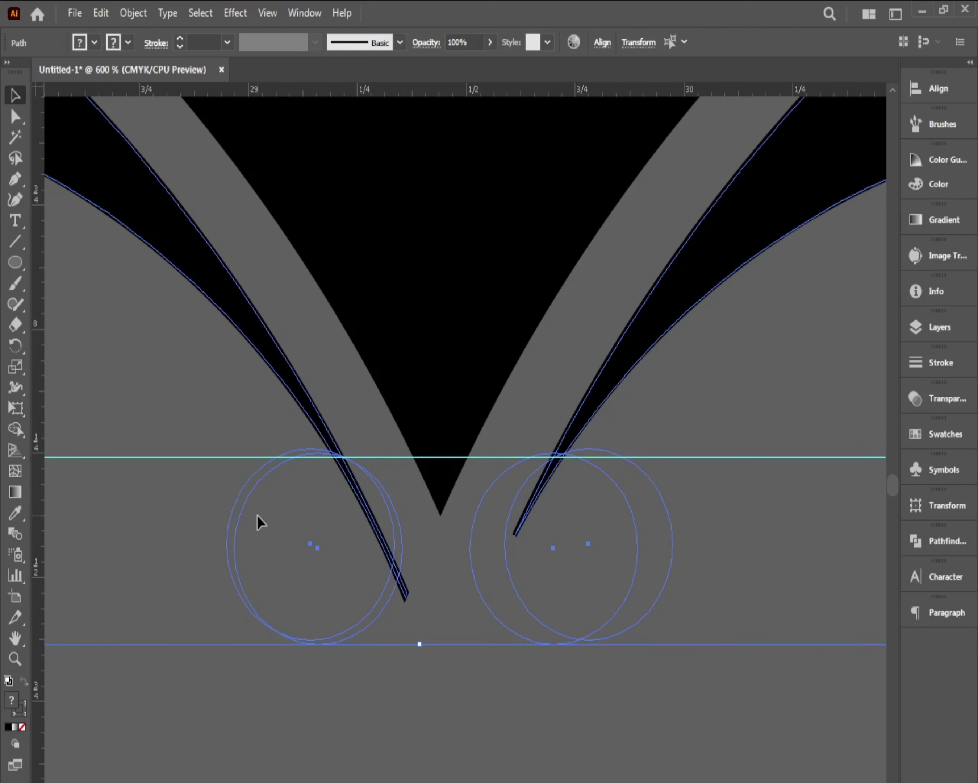
click(938, 327)
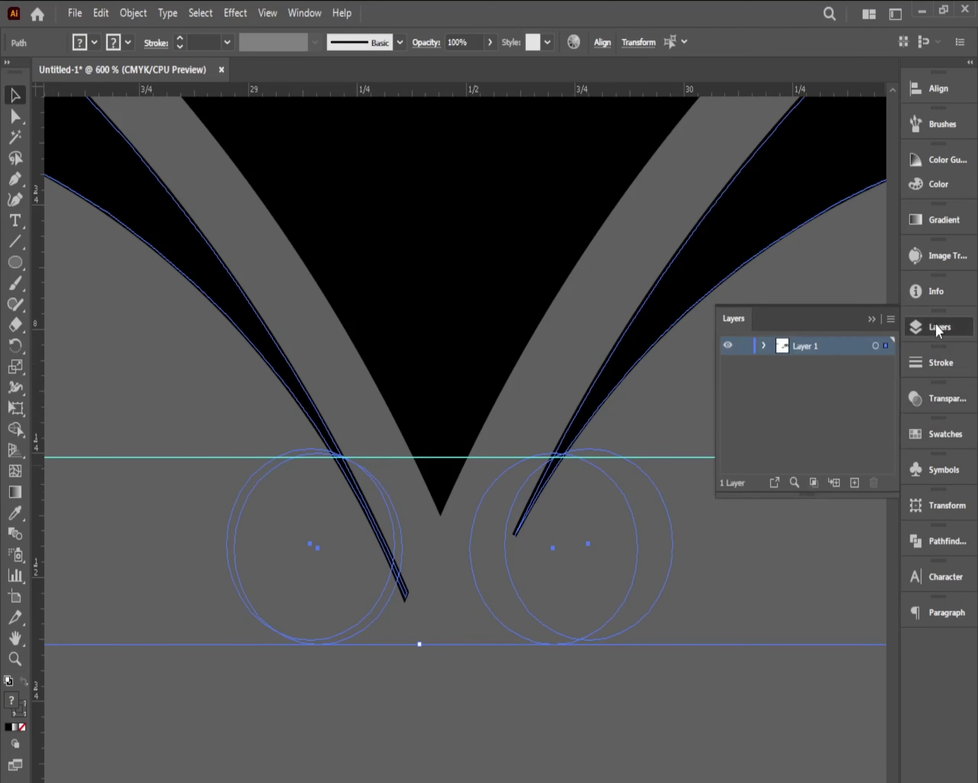
click(946, 541)
click(739, 625)
- Delete the helper circles and guides, leaving the trimmed wing tips
drag(231, 490, 580, 556)
right_click(554, 532)
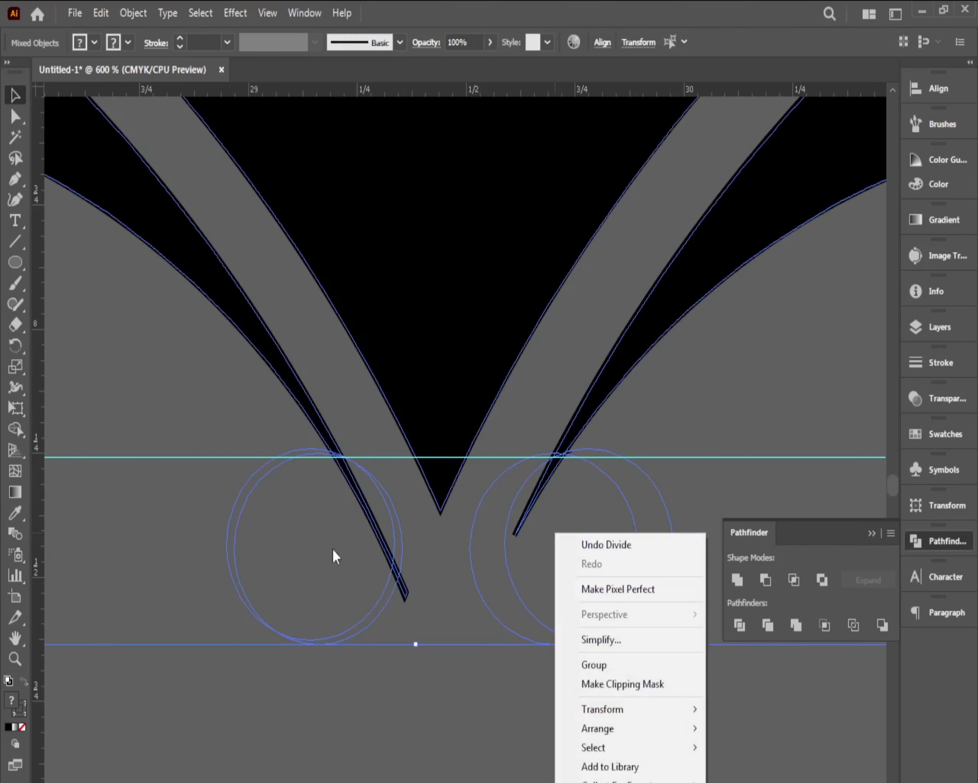
click(333, 549)
click(377, 622)
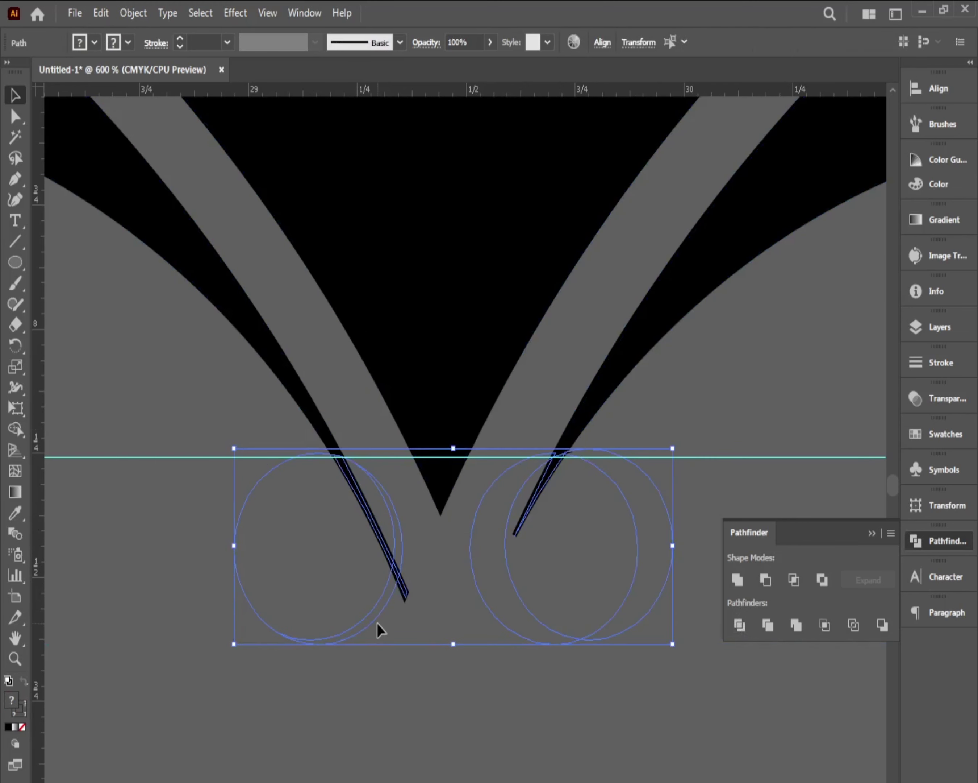
key(Delete)
click(563, 452)
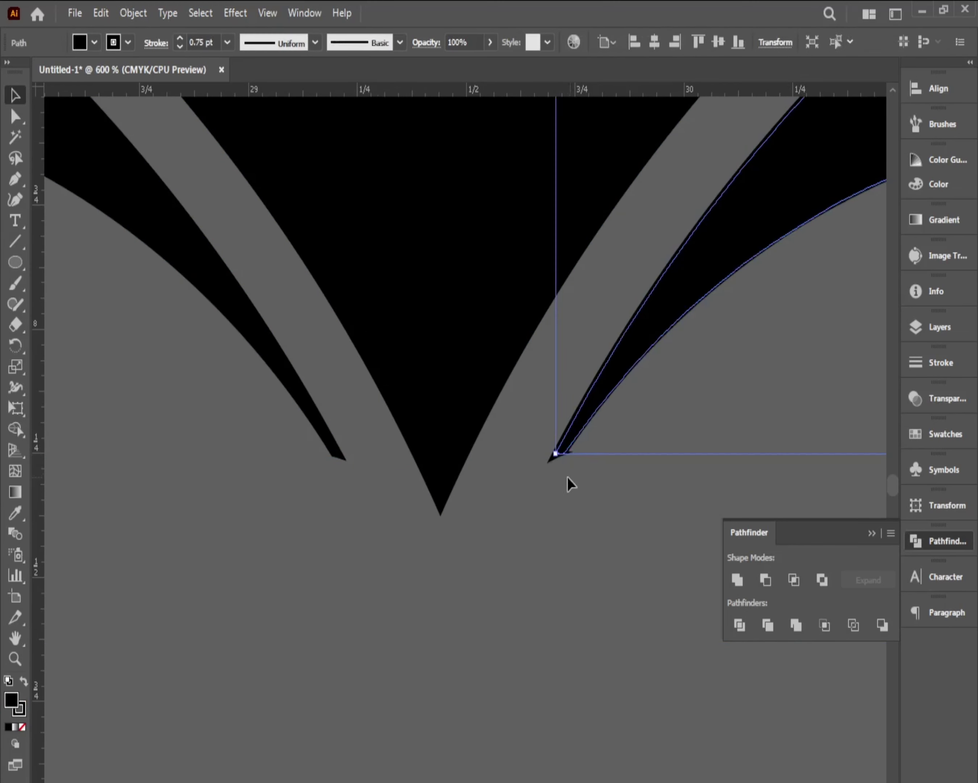
- Delete the tiny leftover sliver at the inner wing tip
scroll(323, 483, up, 3)
scroll(414, 488, up, 3)
click(413, 488)
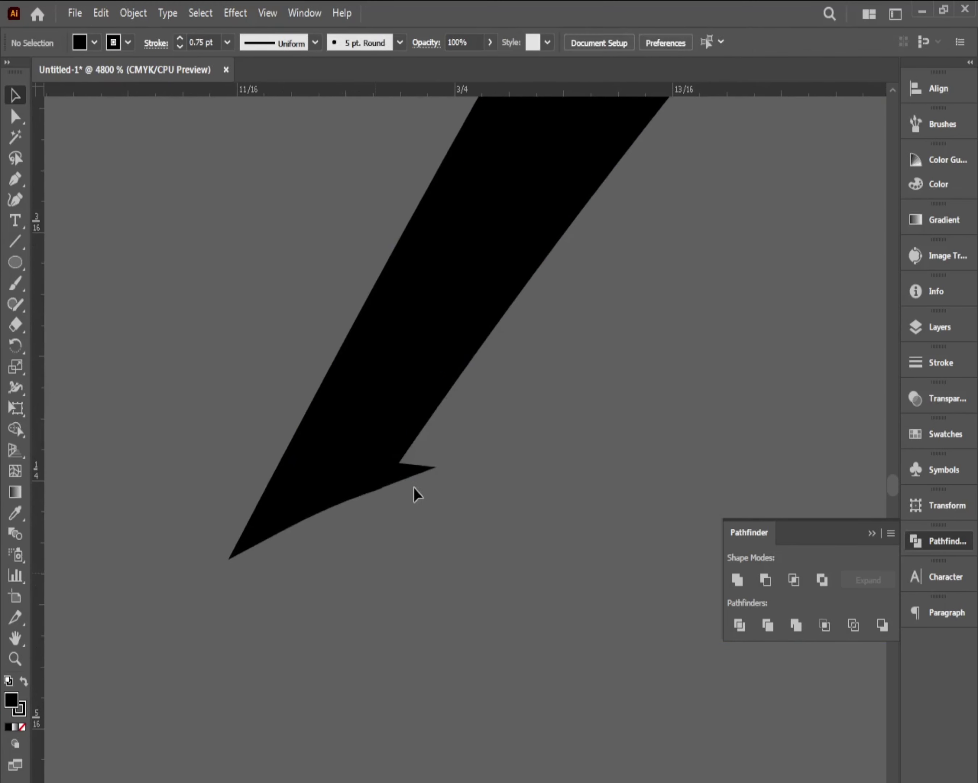
click(282, 540)
key(Delete)
key(ctrl+z)
drag(429, 453, 264, 543)
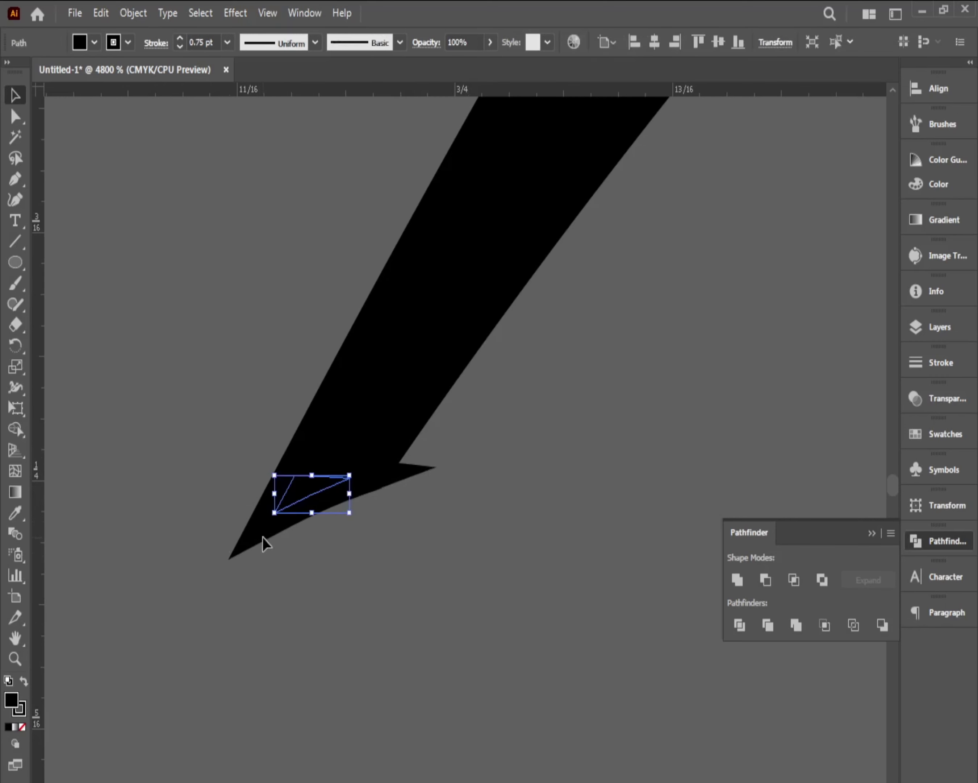
scroll(329, 497, down, 10)
key(Delete)
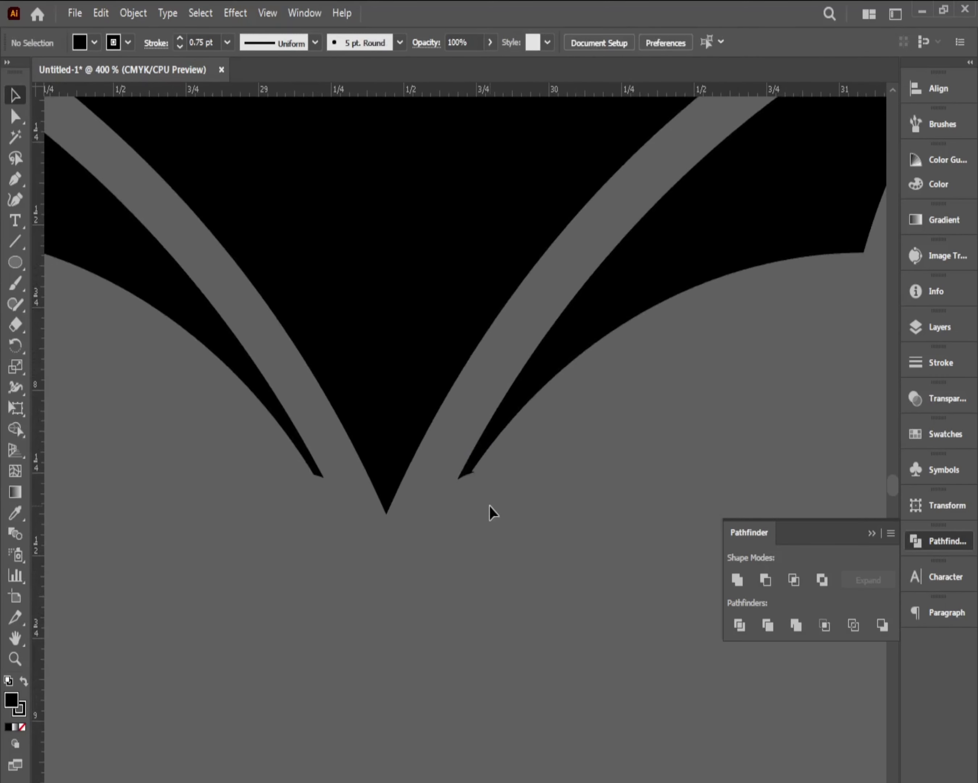
scroll(489, 506, up, 3)
scroll(376, 469, up, 3)
- Divide the right tip with a no-stroke circle, ungroup, and delete the circle
key(l)
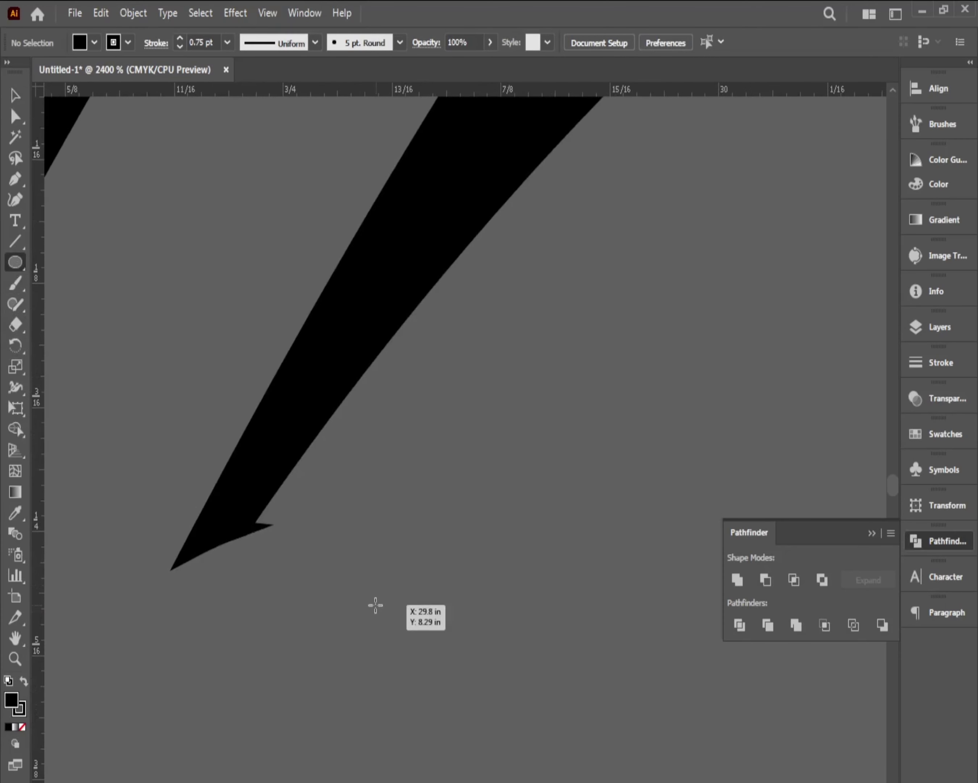
drag(376, 604, 385, 654)
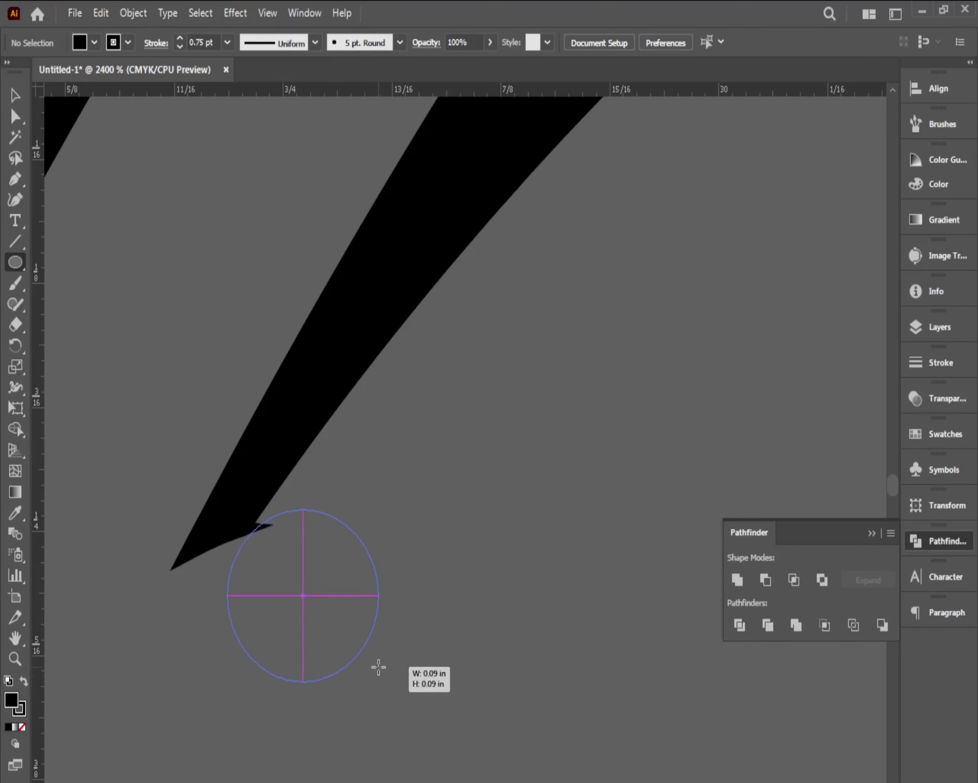
click(180, 47)
right_click(335, 518)
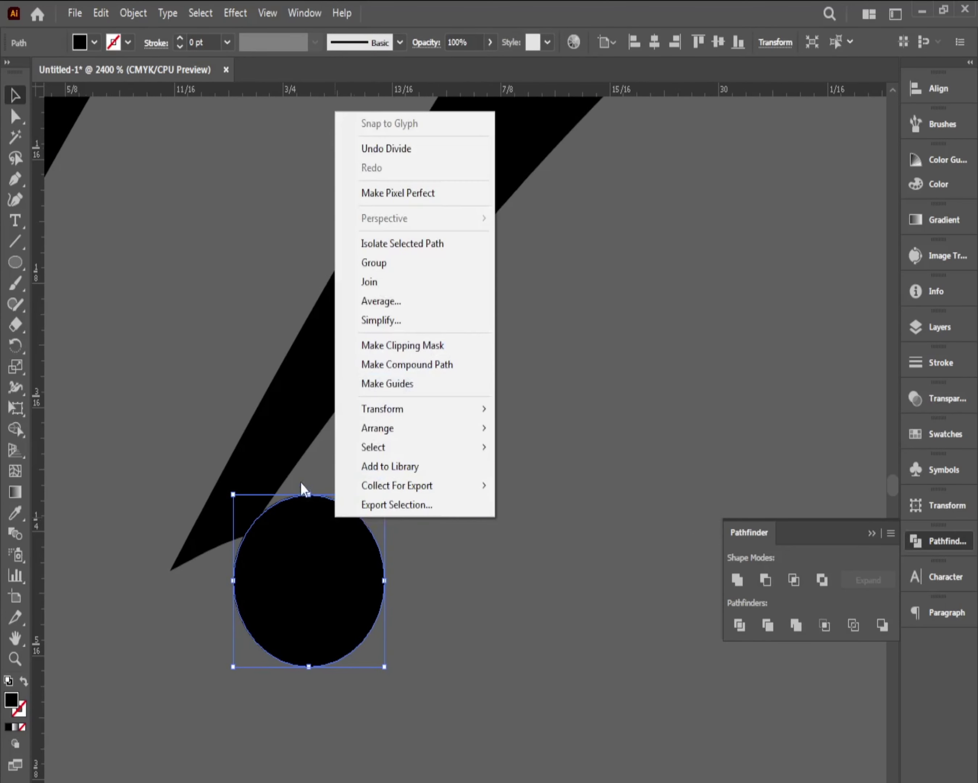
key(Escape)
right_click(227, 486)
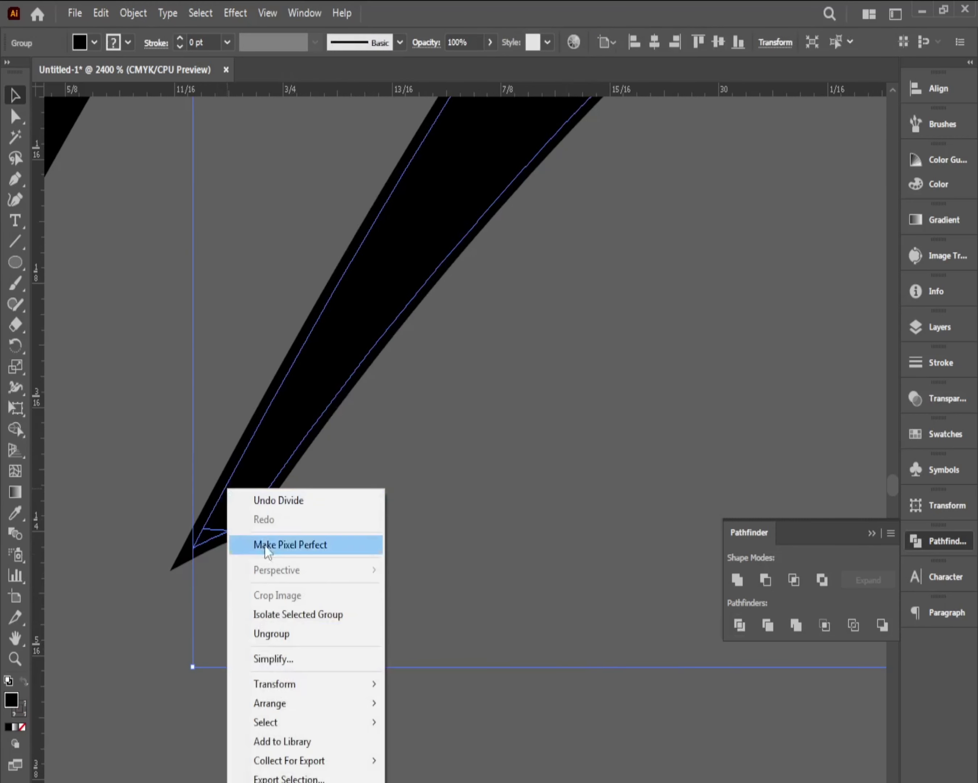
click(273, 634)
click(364, 553)
key(Delete)
- Delete the lower tip piece under the notch and select the empty crescent
click(221, 544)
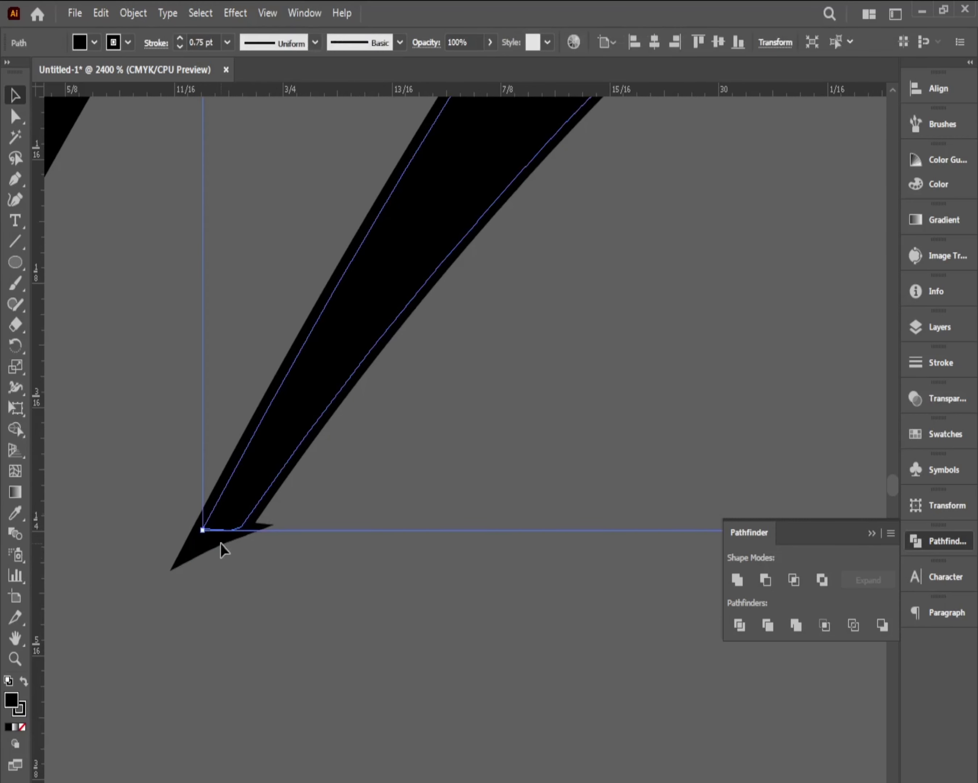
click(206, 553)
key(Delete)
key(ctrl+minus)
key(ctrl+minus)
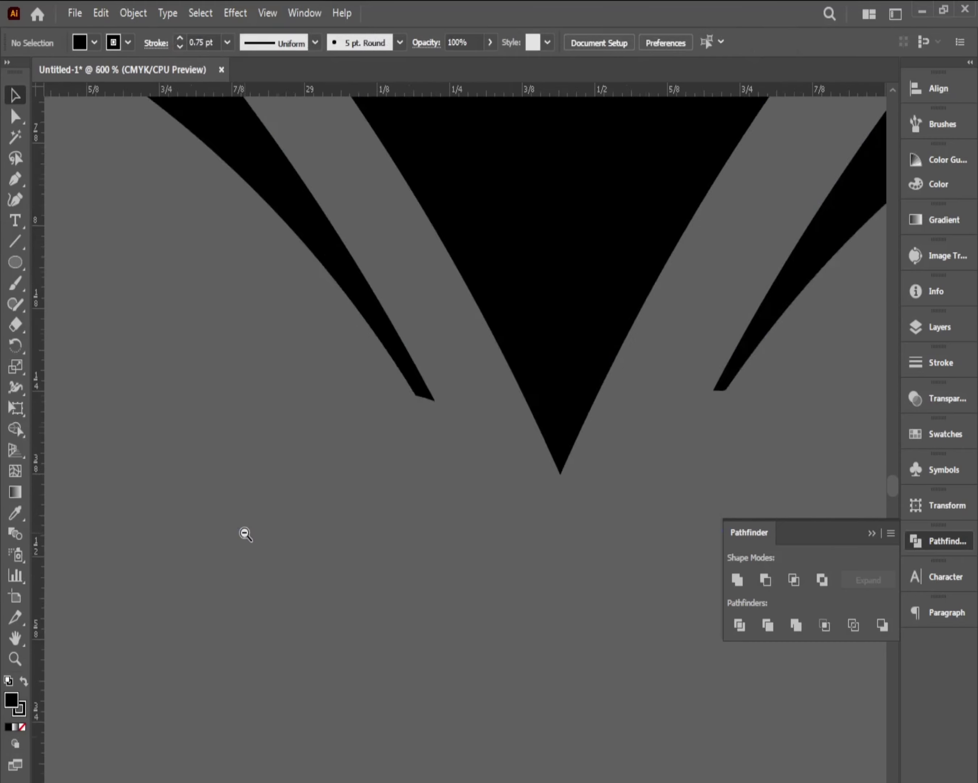
click(332, 548)
- Delete the empty crescent path and check the bat's body and wing pieces
key(Delete)
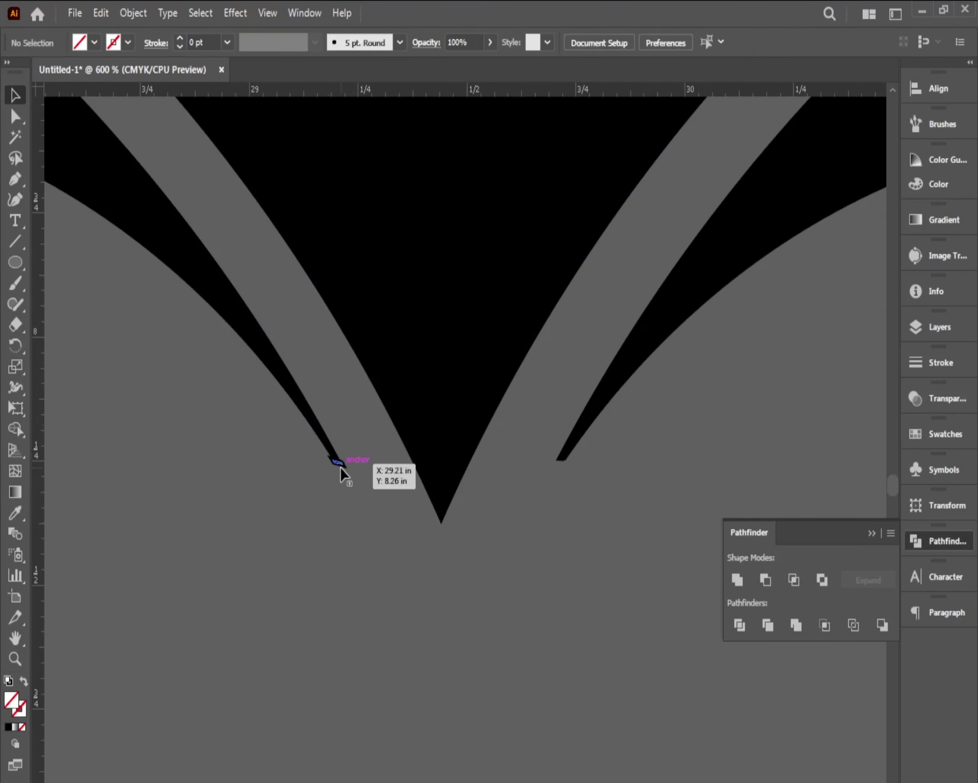
scroll(351, 310, up, 5)
scroll(352, 309, up, 3)
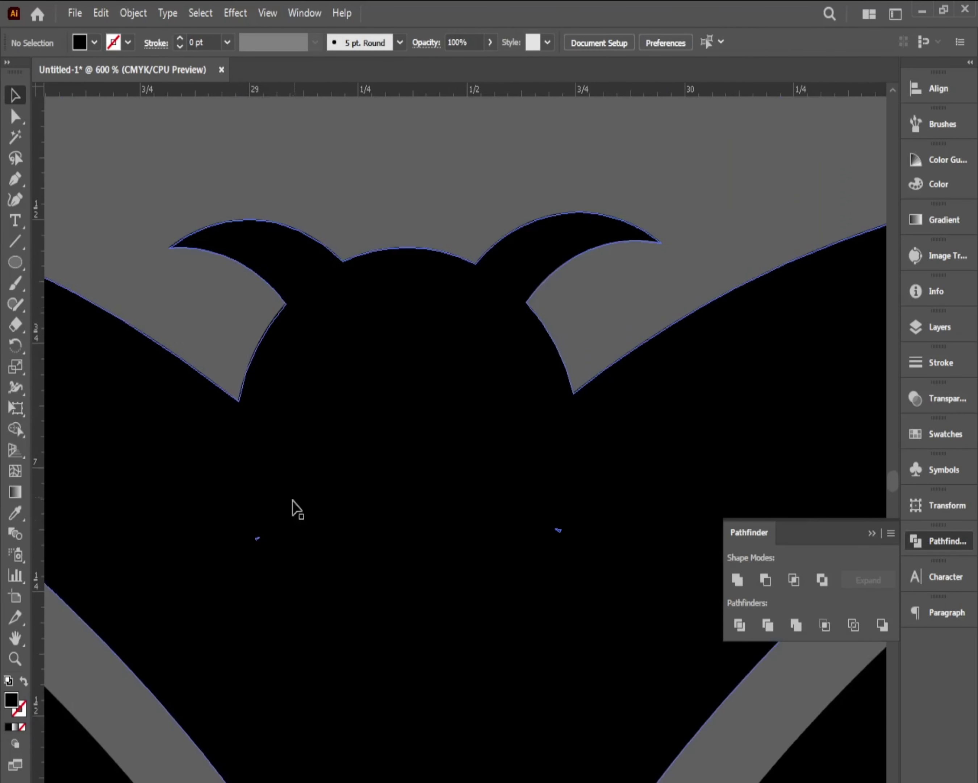
click(544, 558)
key(a)
key(ctrl+minus)
key(ctrl+minus)
key(ctrl+minus)
click(341, 450)
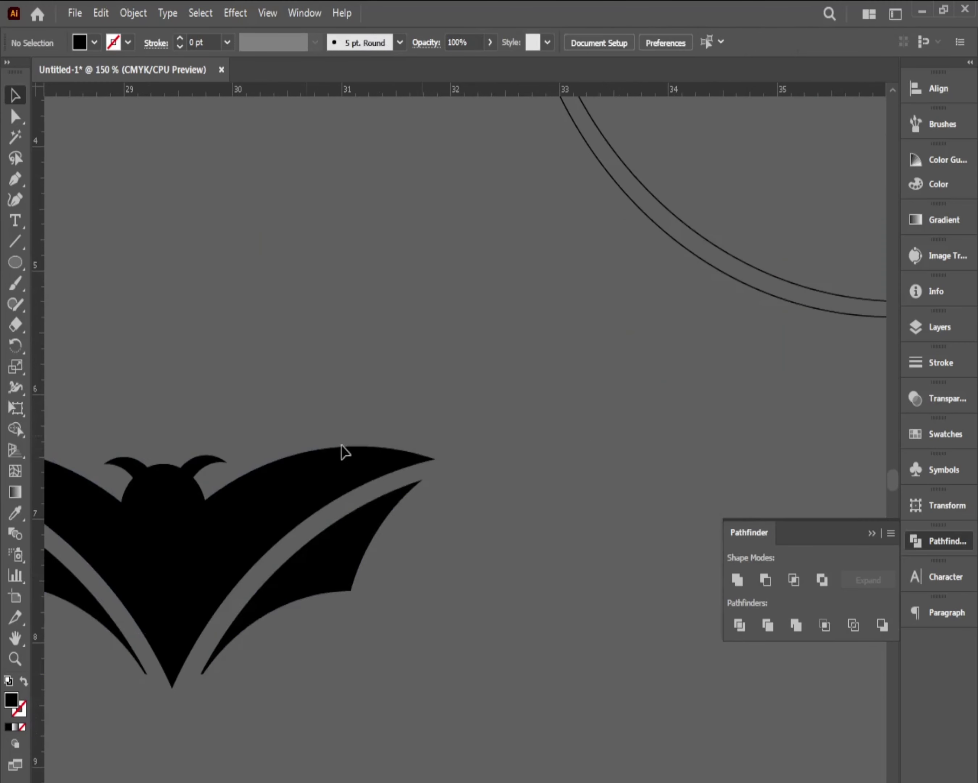
click(323, 634)
- Select the whole bat, group it with Ctrl+G, and zoom out toward the artboard
scroll(166, 326, right, 2)
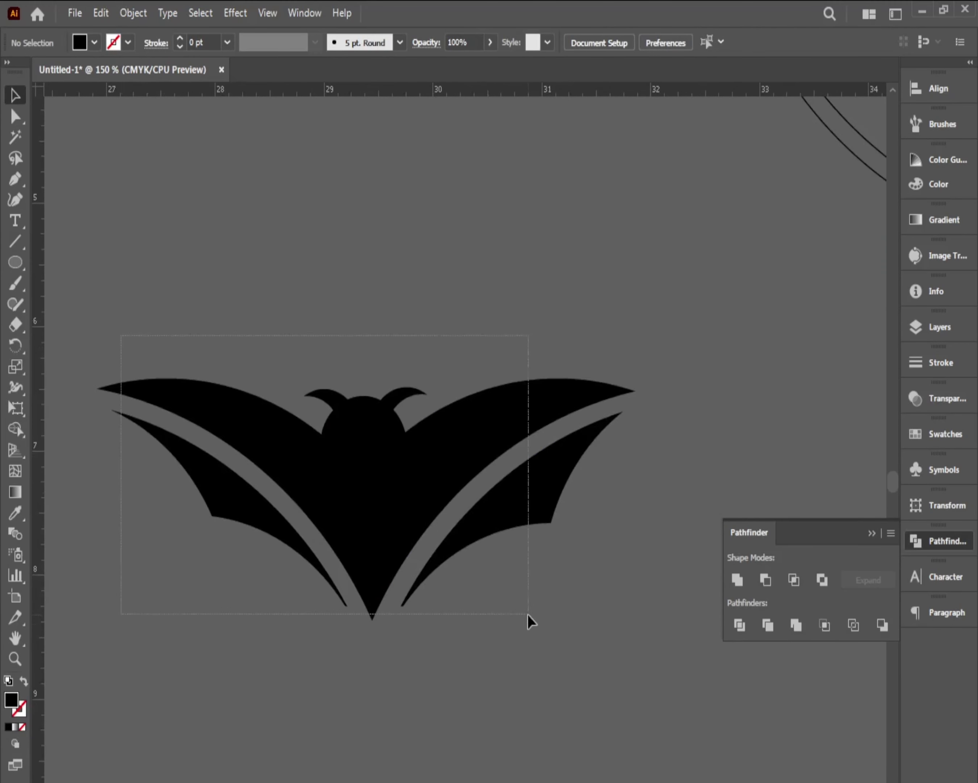
key(ctrl+minus)
key(ctrl+minus)
key(ctrl+minus)
right_click(548, 458)
right_click(485, 435)
key(Escape)
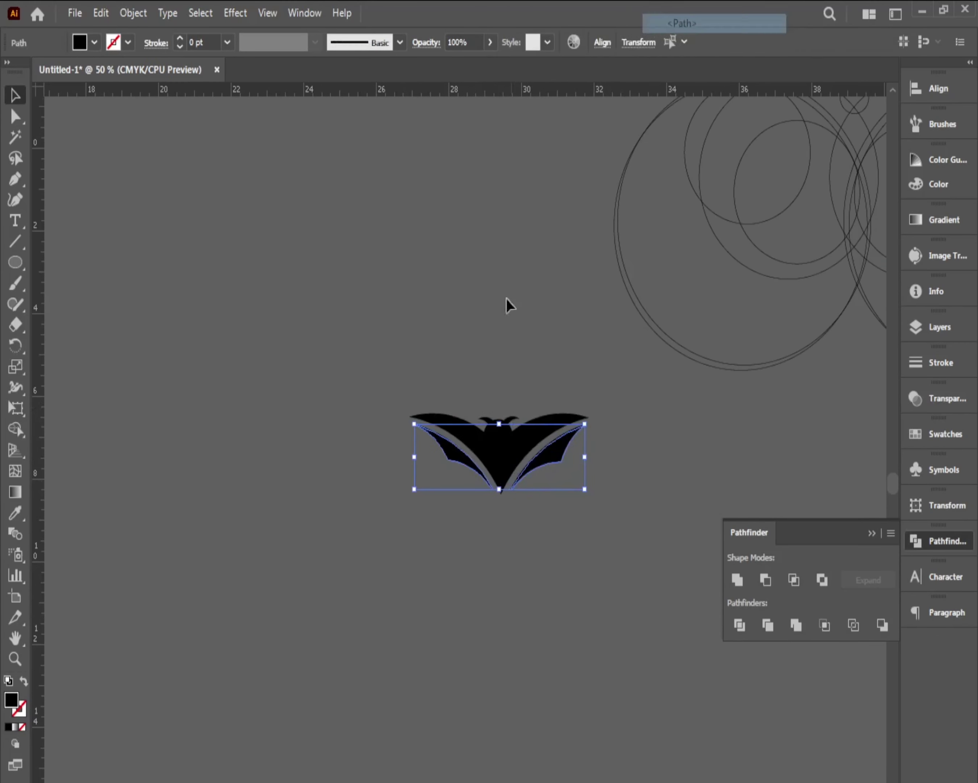
shift+click(550, 419)
key(ctrl+g)
key(ctrl+minus)
key(ctrl+minus)
key(ctrl+minus)
- Move the grouped bat onto the white artboard and scale it down to fit
scroll(480, 536, left, 5)
drag(562, 457, 257, 380)
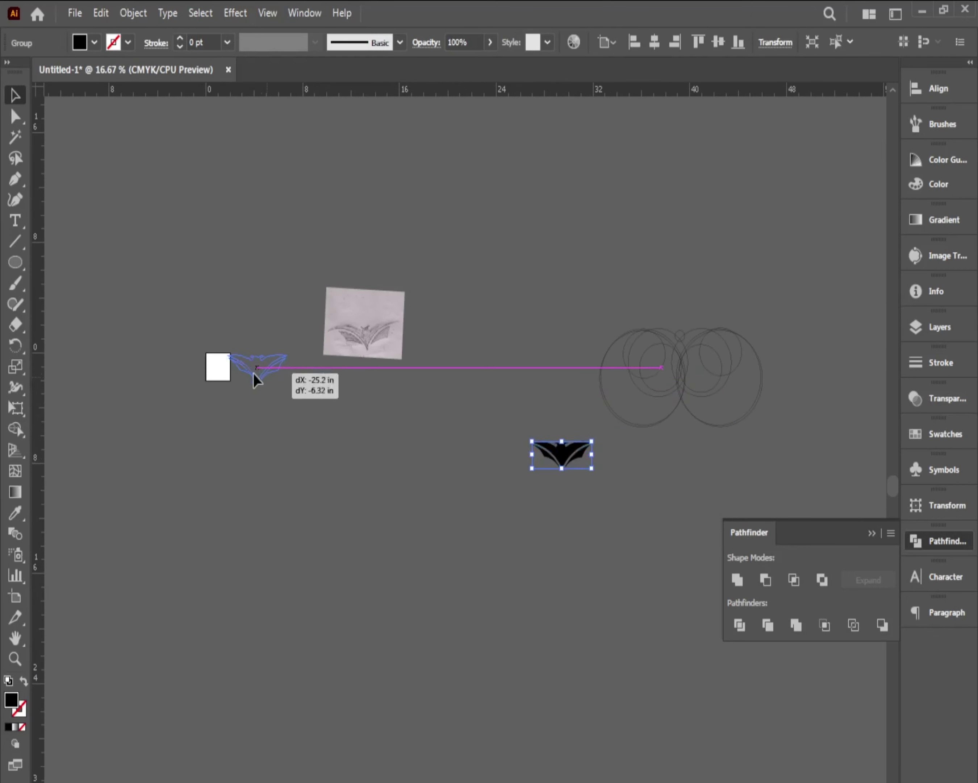
key(ctrl+plus)
key(ctrl+plus)
key(ctrl+plus)
drag(622, 520, 579, 502)
key(ctrl+plus)
key(ctrl+plus)
key(ctrl+plus)
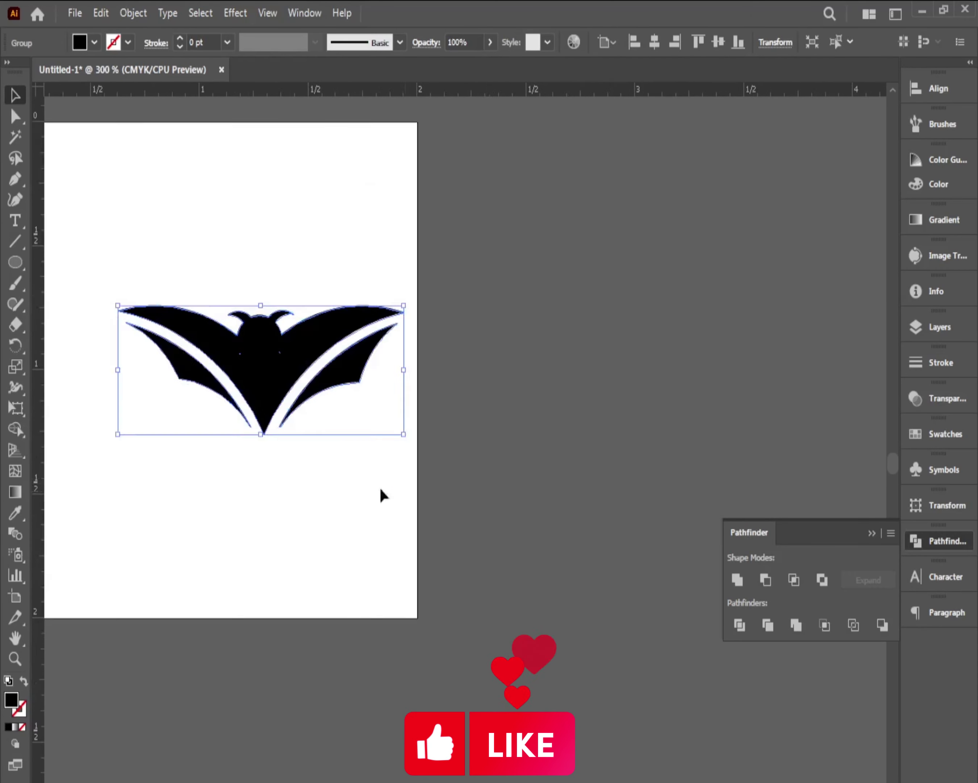
drag(312, 368, 400, 443)
key(ctrl+z)
click(400, 459)
key(ctrl+plus)
key(ctrl+plus)
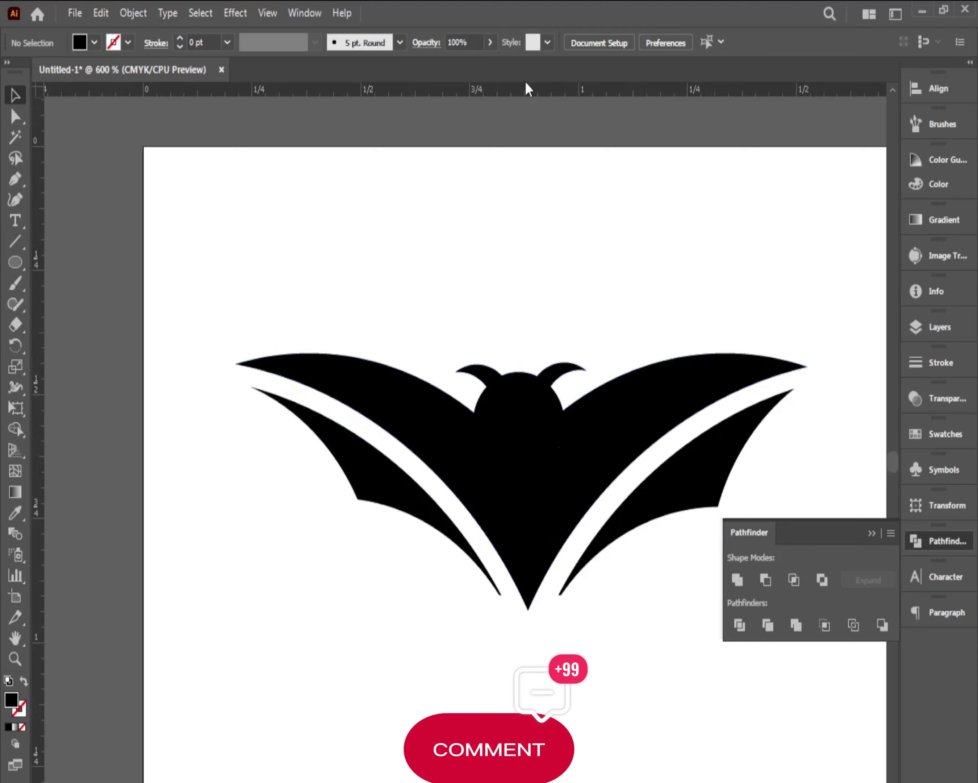
- Drag horizontal and vertical guides from the rulers to cross at the bat's pointed base
mouse_move(525, 89)
mouse_down()
mouse_move(513, 570)
mouse_move(522, 565)
mouse_up()
drag(528, 89, 527, 613)
click(510, 455)
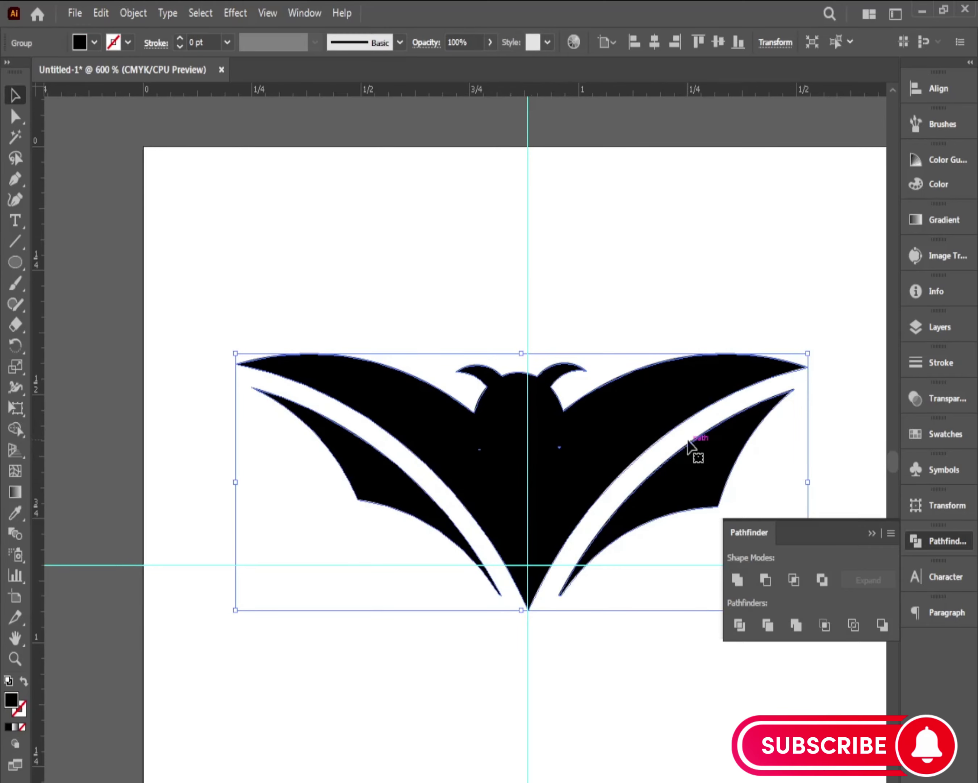